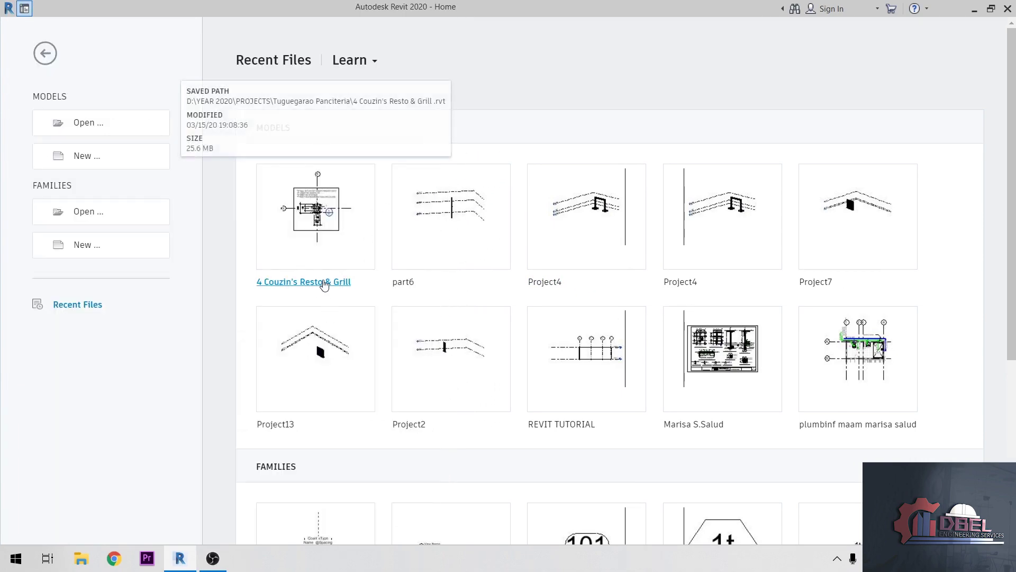
# Step: Open the 4 Couzin's Resto & Grill project and its FLOOR PLAN view
pyautogui.click(325, 284)
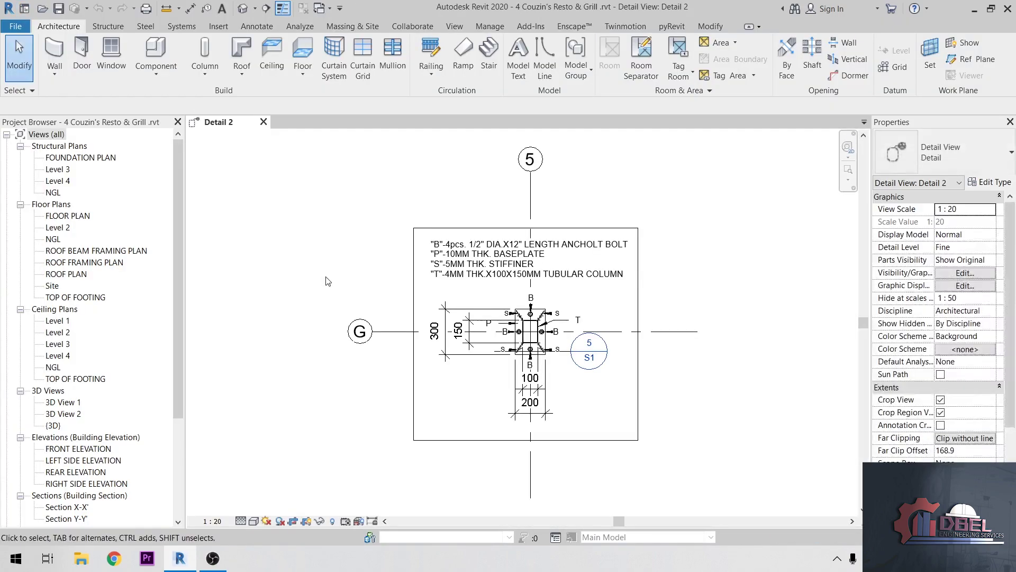
pyautogui.doubleClick(69, 215)
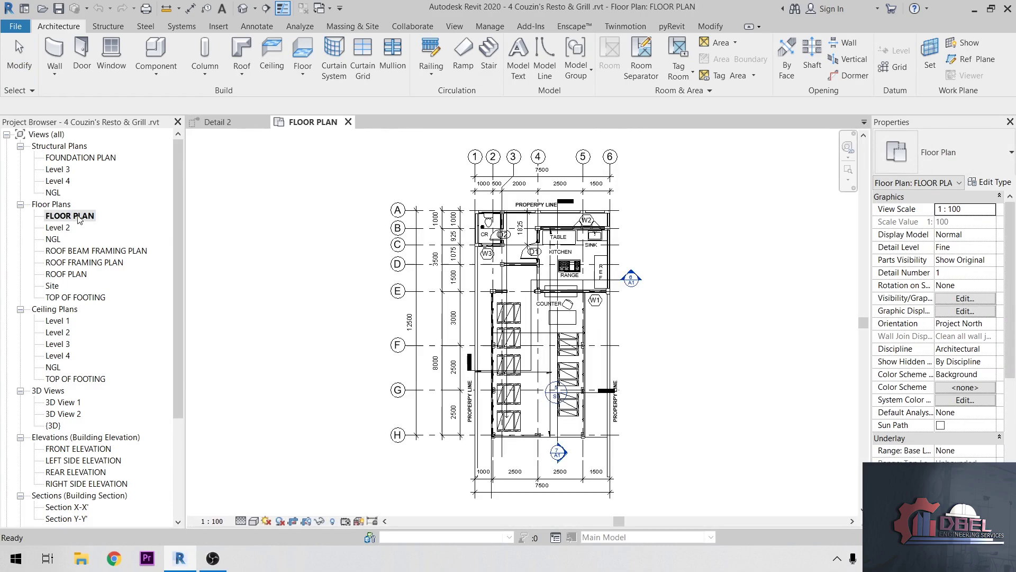
pyautogui.scroll(5, 538, 376)
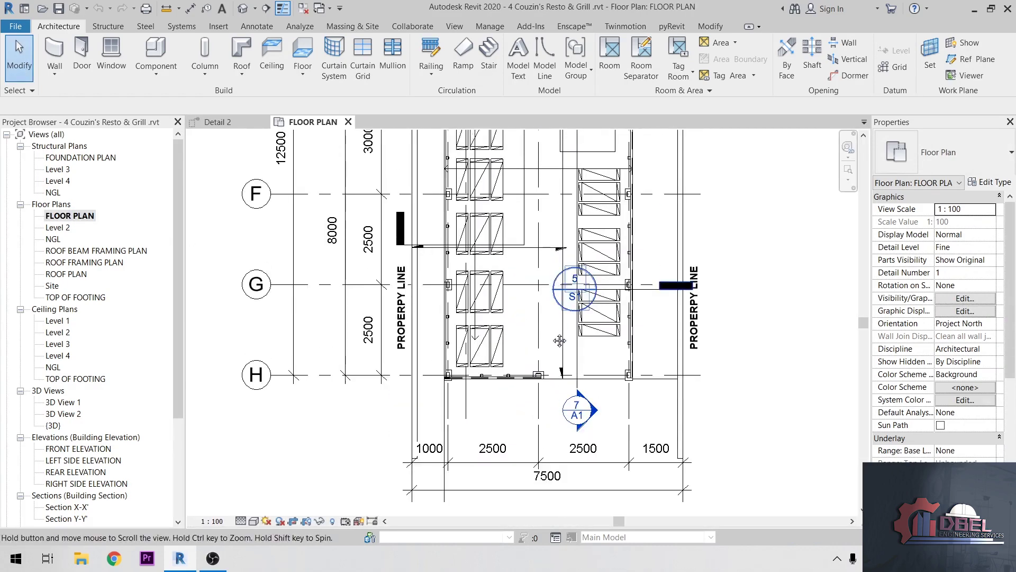
pyautogui.scroll(1, 603, 463)
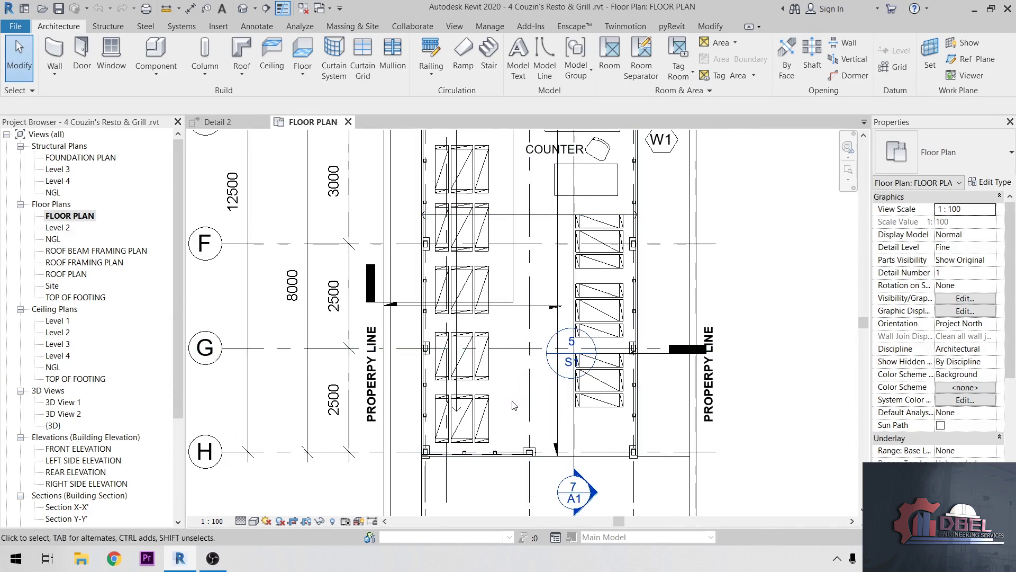
# Step: Zoom and pan the floor plan to the empty area below grid H
pyautogui.moveTo(530, 422); pyautogui.dragTo(569, 334, button='middle')
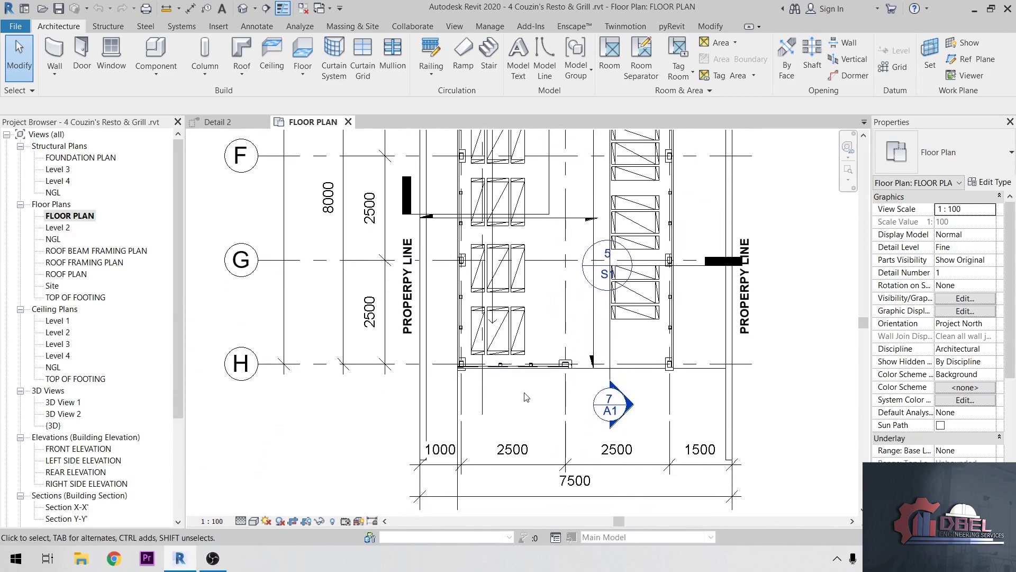
pyautogui.scroll(1, 515, 387)
pyautogui.scroll(1, 504, 418)
pyautogui.moveTo(530, 389); pyautogui.dragTo(545, 318, button='middle')
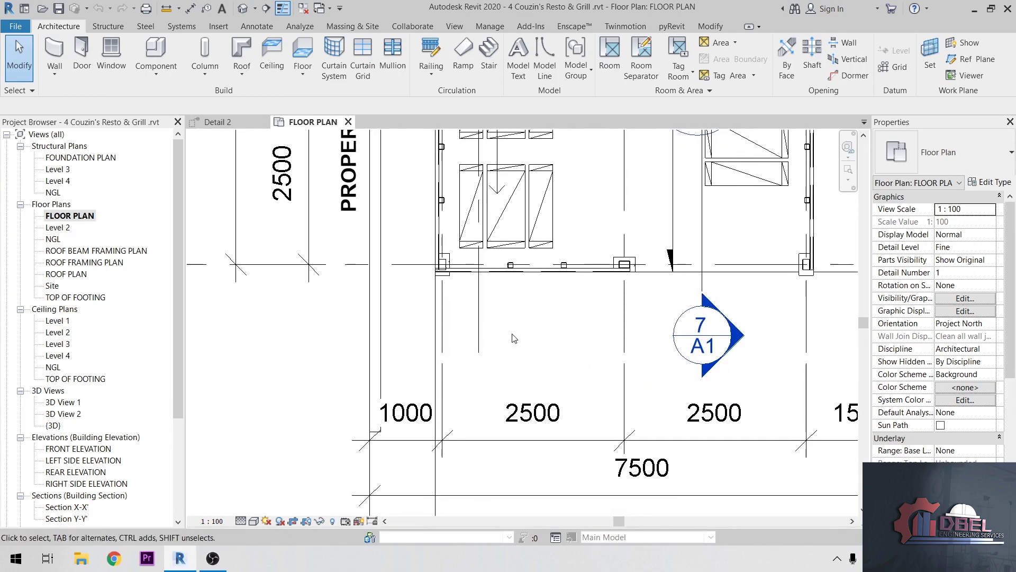
pyautogui.click(257, 26)
# Step: Draw a 600 x 600 square of detail lines below grid H
pyautogui.click(319, 45)
pyautogui.scroll(1, 500, 365)
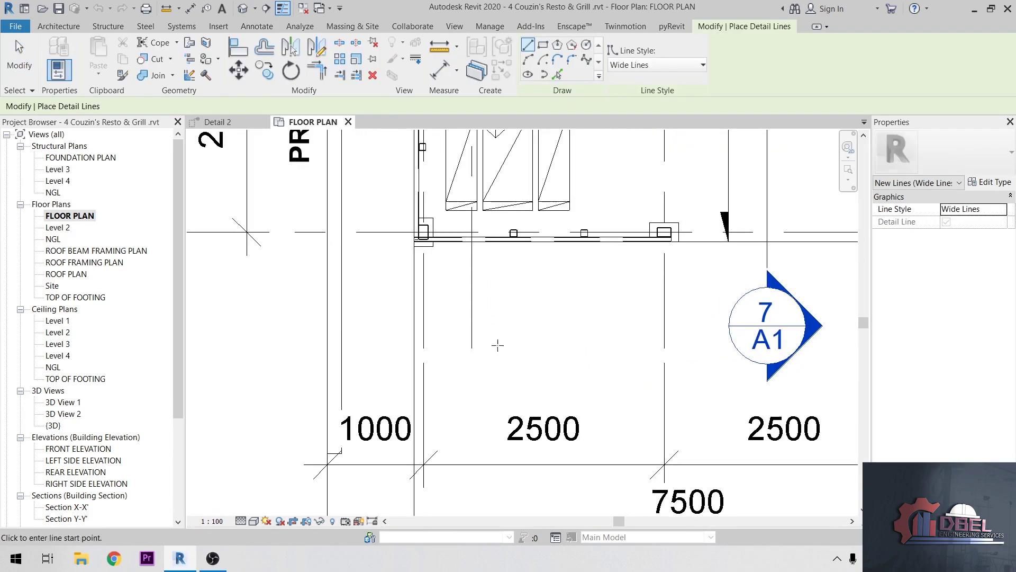
pyautogui.click(496, 326)
pyautogui.write('600')
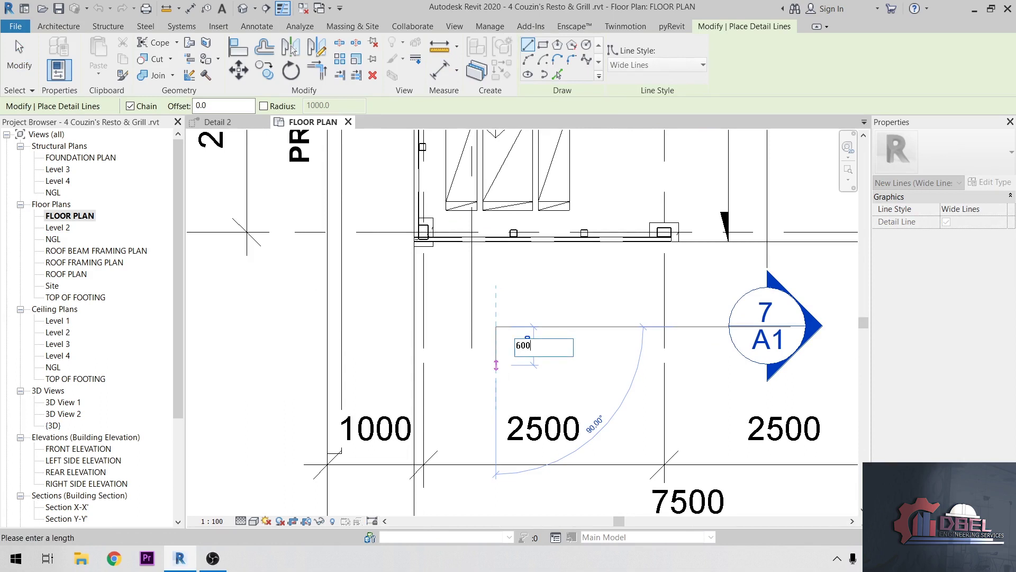
pyautogui.press('Return')
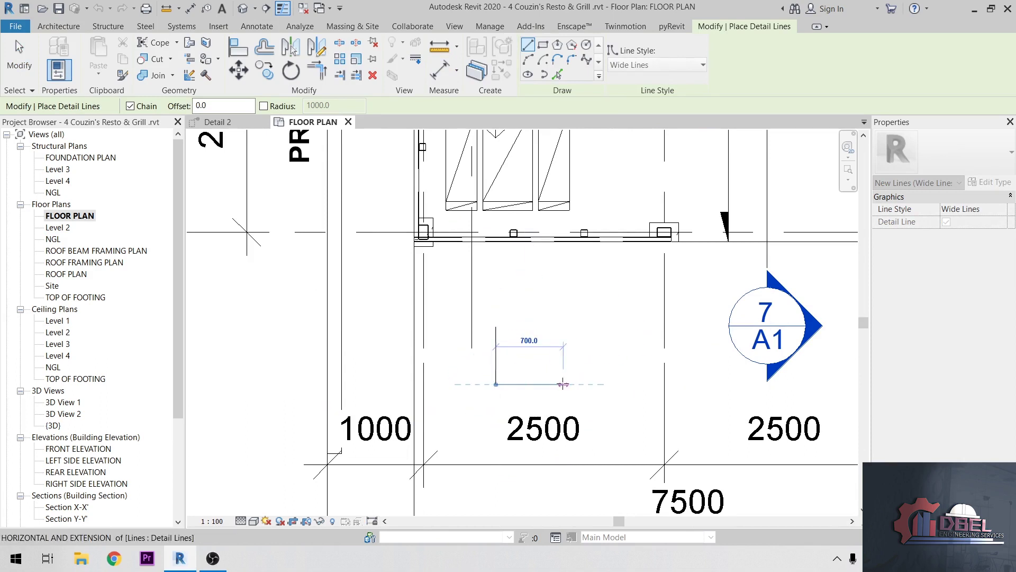
pyautogui.write('600')
pyautogui.press('Return')
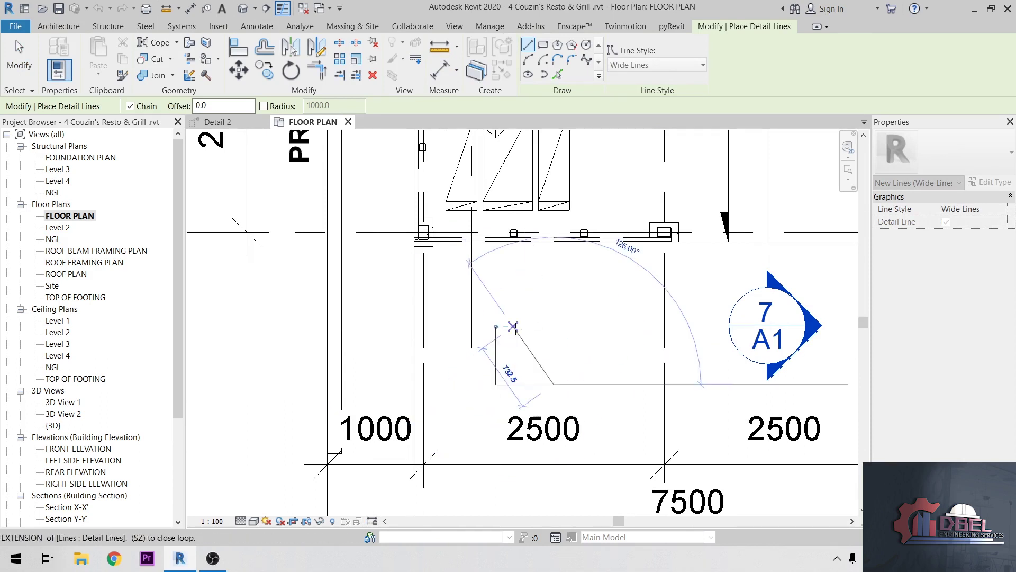
pyautogui.click(554, 326)
pyautogui.click(496, 327)
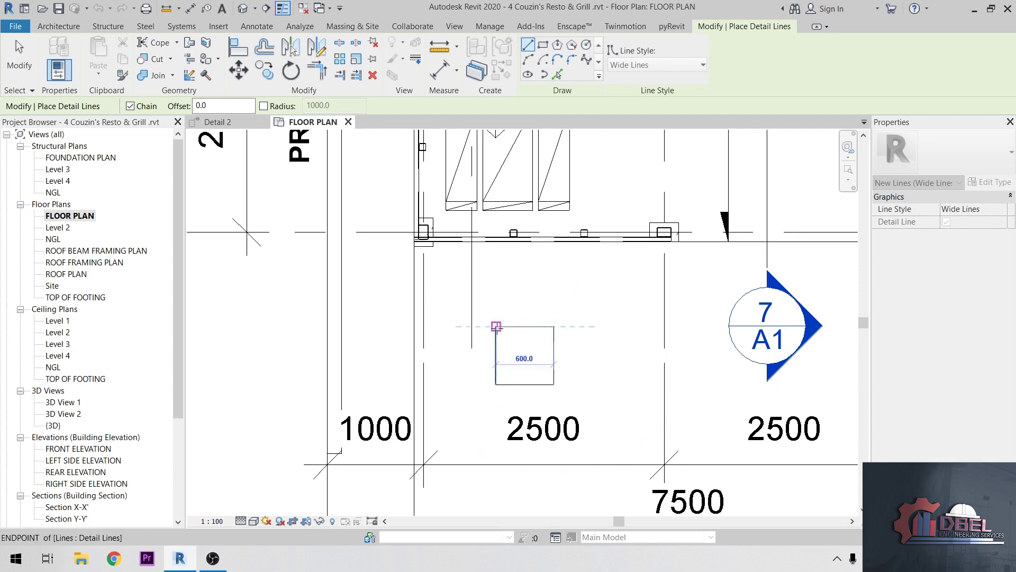
pyautogui.press('Escape')
pyautogui.press('Escape')
# Step: Copy the square into a 2 x 2 grid and select all its lines
pyautogui.moveTo(549, 364); pyautogui.dragTo(575, 391)
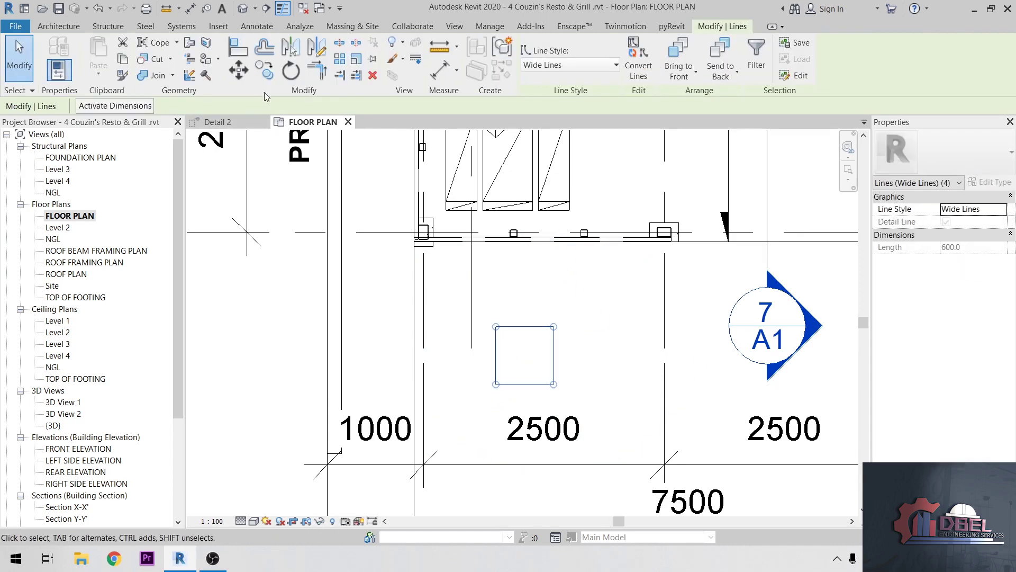
pyautogui.click(264, 70)
pyautogui.click(496, 385)
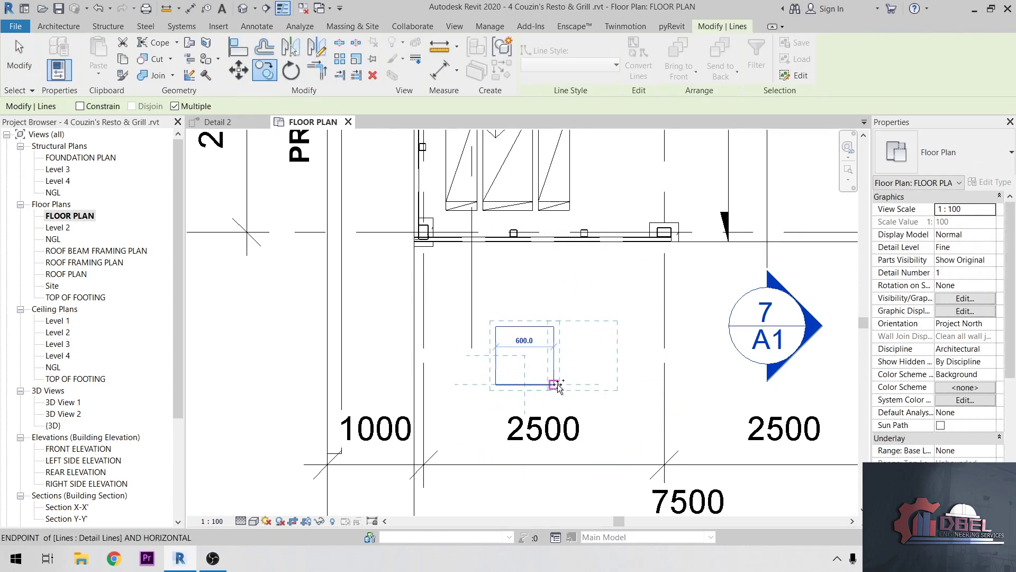
pyautogui.click(553, 384)
pyautogui.click(497, 327)
pyautogui.click(554, 328)
pyautogui.press('Escape')
pyautogui.press('Escape')
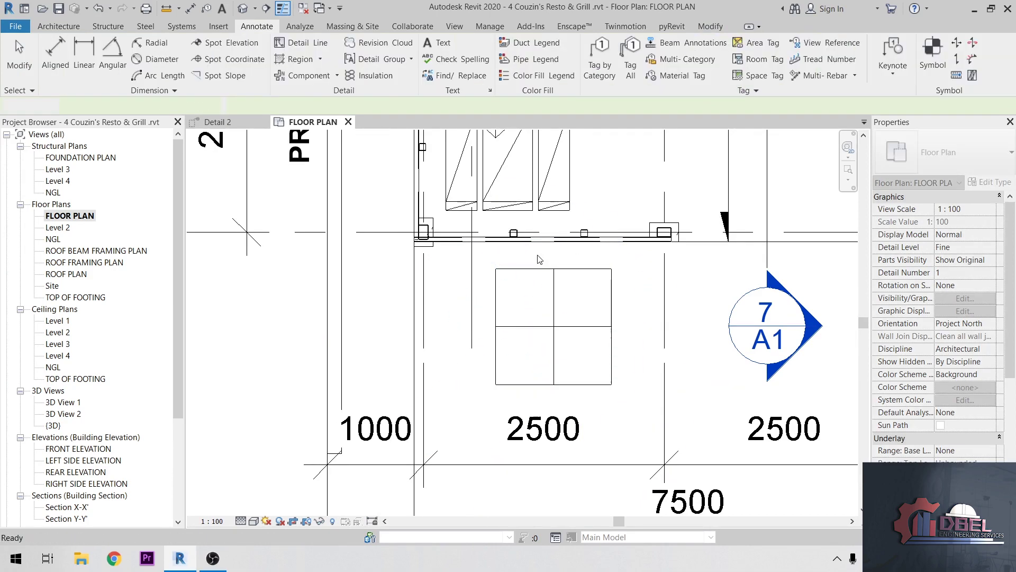
pyautogui.moveTo(531, 326); pyautogui.dragTo(657, 404)
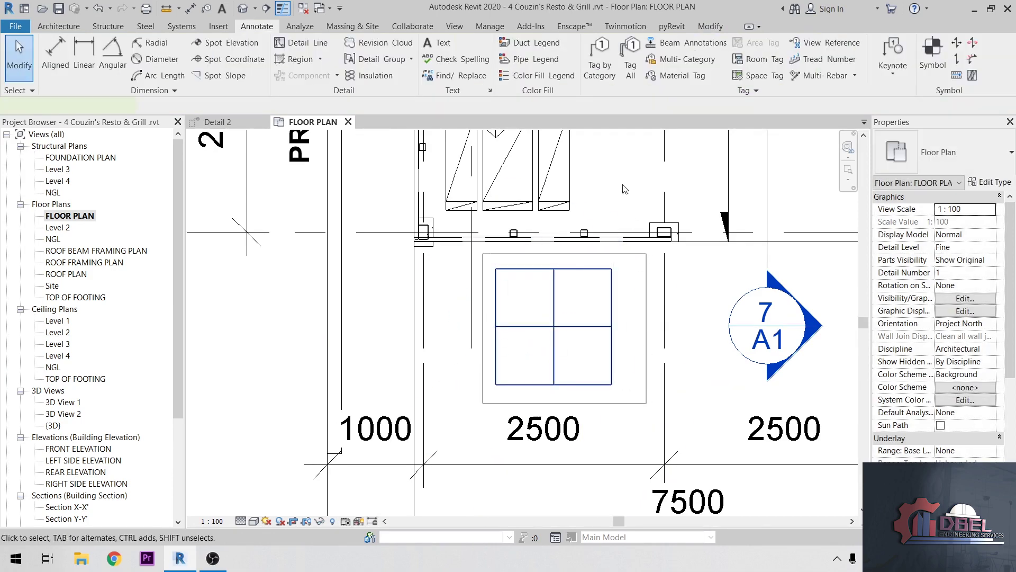
# Step: Make model pattern '600 x 600mm granite' with pyRevit, picking the grid's two corners as its area
pyautogui.click(672, 26)
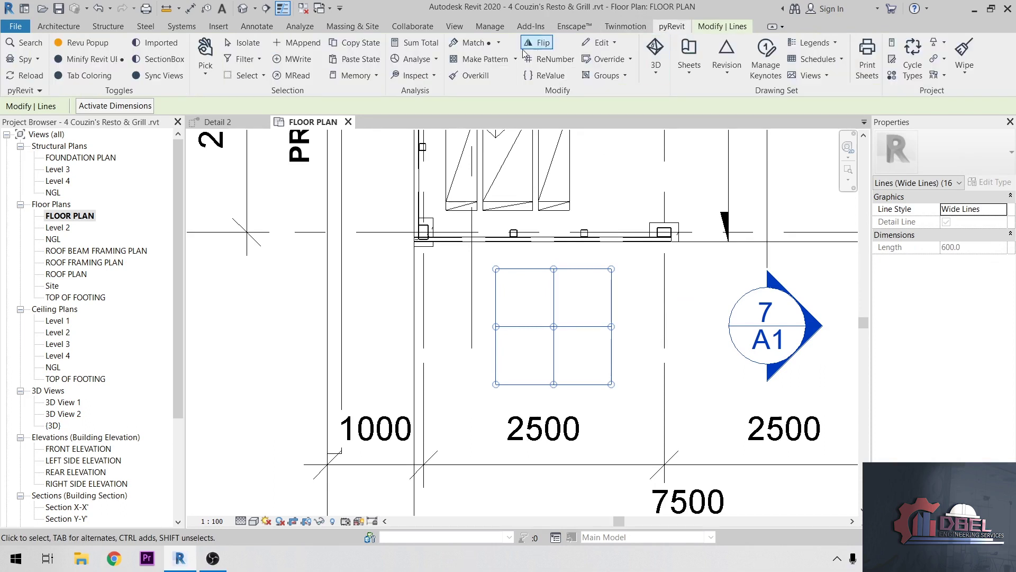
pyautogui.click(491, 57)
pyautogui.moveTo(483, 128); pyautogui.dragTo(204, 80)
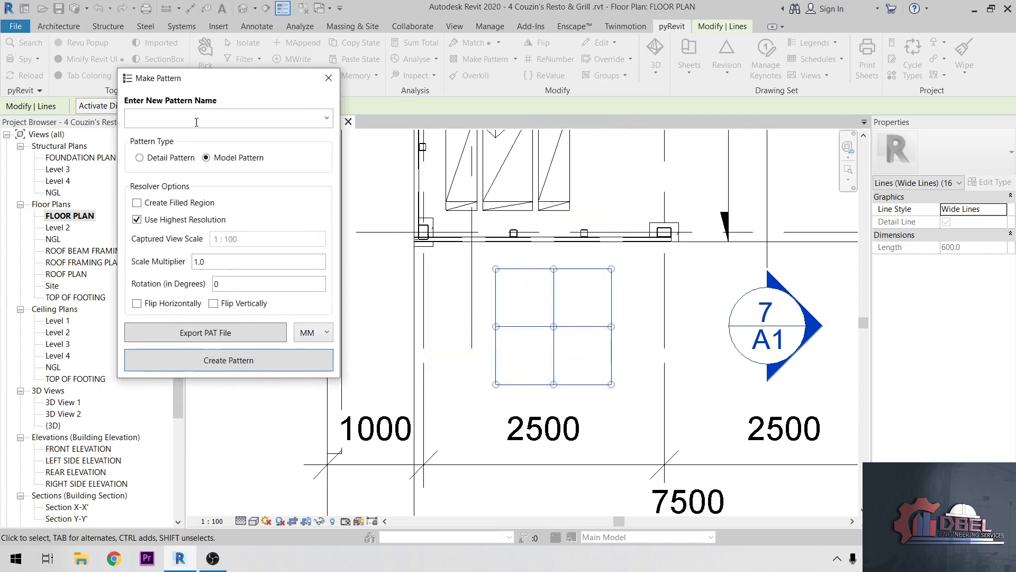
pyautogui.write('600 x 600mm granite')
pyautogui.click(207, 159)
pyautogui.click(246, 365)
pyautogui.click(497, 271)
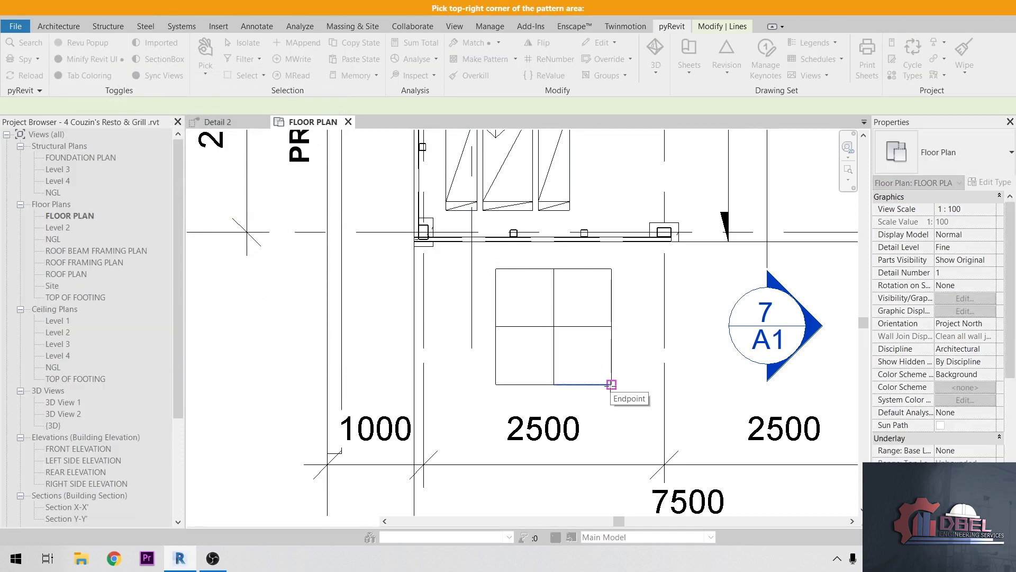
pyautogui.click(611, 385)
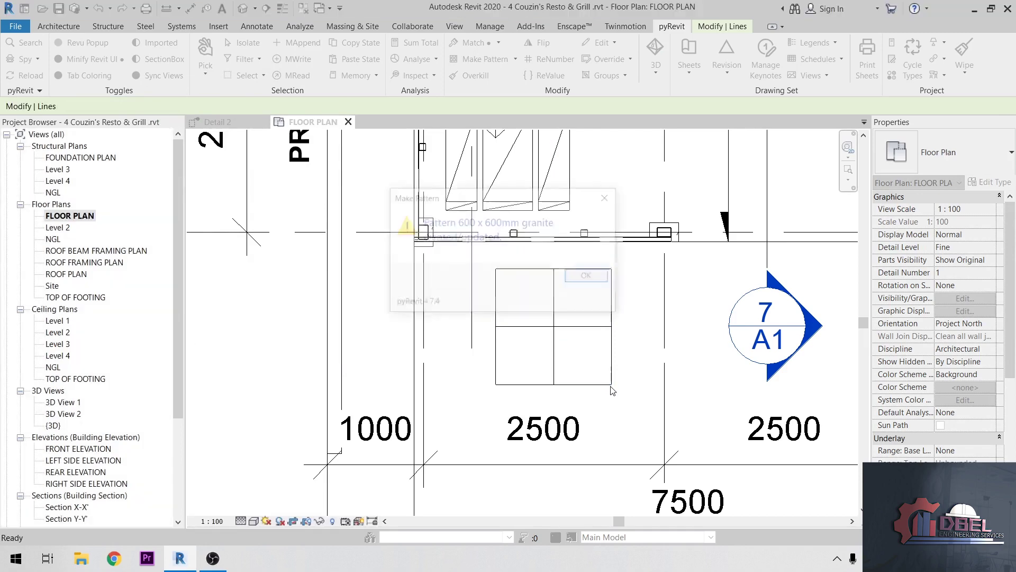
pyautogui.click(598, 279)
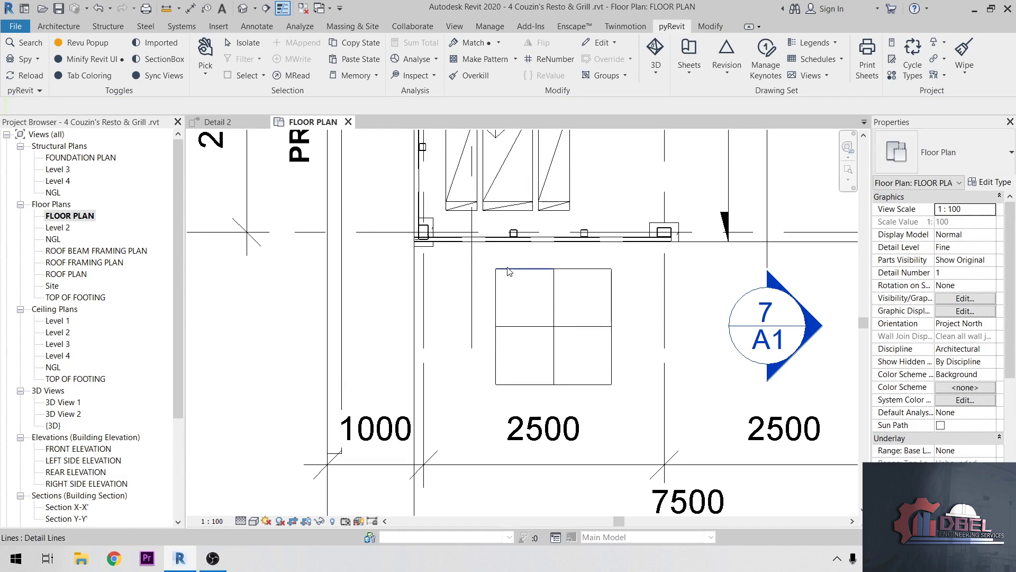
# Step: Delete the pattern sketch lines and select the floor
pyautogui.moveTo(481, 259); pyautogui.dragTo(633, 401)
pyautogui.press('Delete')
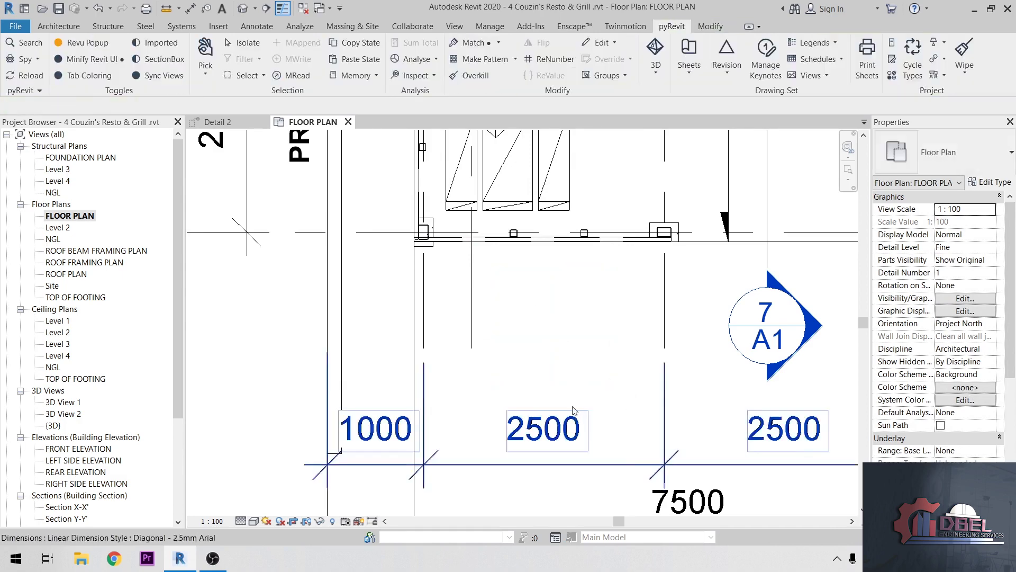
pyautogui.scroll(-2, 569, 405)
pyautogui.scroll(1, 691, 329)
pyautogui.click(688, 297)
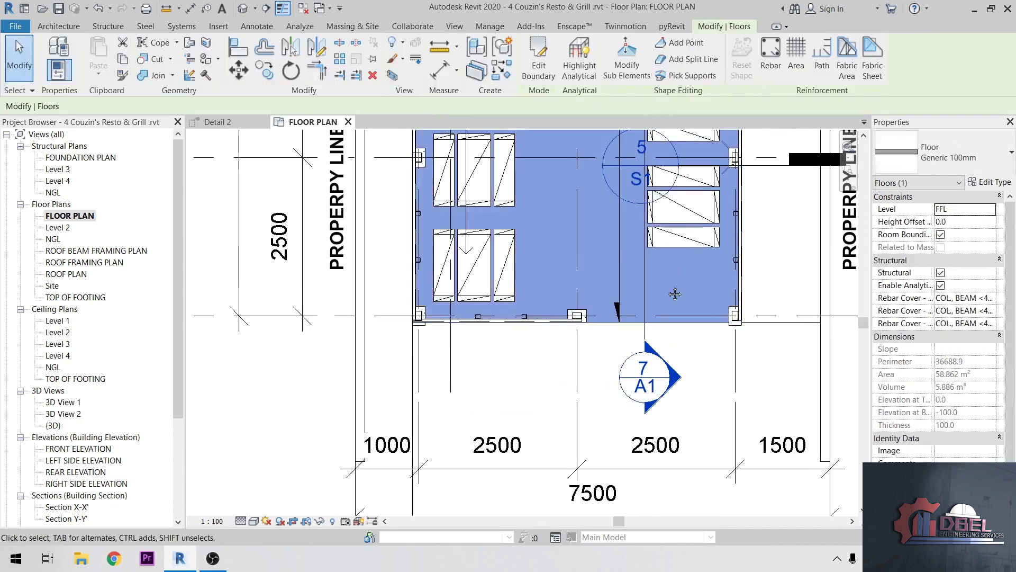
pyautogui.moveTo(688, 296); pyautogui.dragTo(602, 384, button='middle')
pyautogui.scroll(-1, 603, 385)
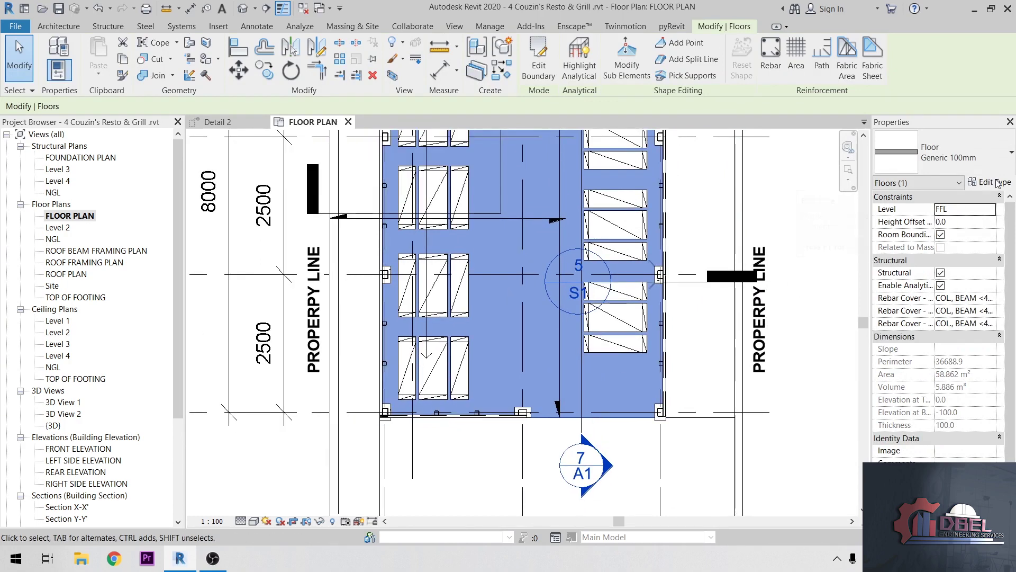
# Step: Insert a 50 mm Finish 1 layer atop the floor's structure and browse for its material
pyautogui.click(974, 181)
pyautogui.click(662, 201)
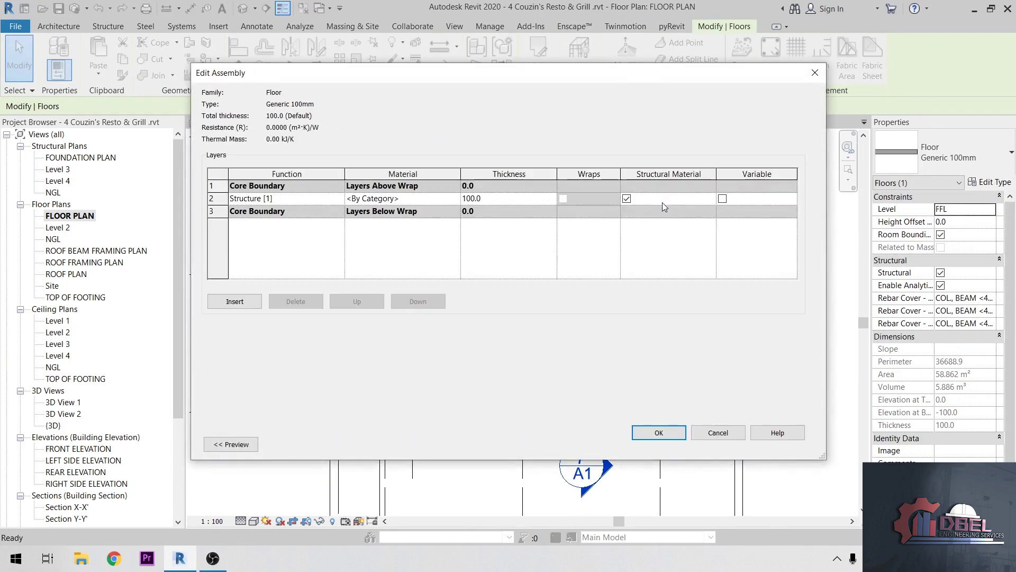
pyautogui.click(213, 185)
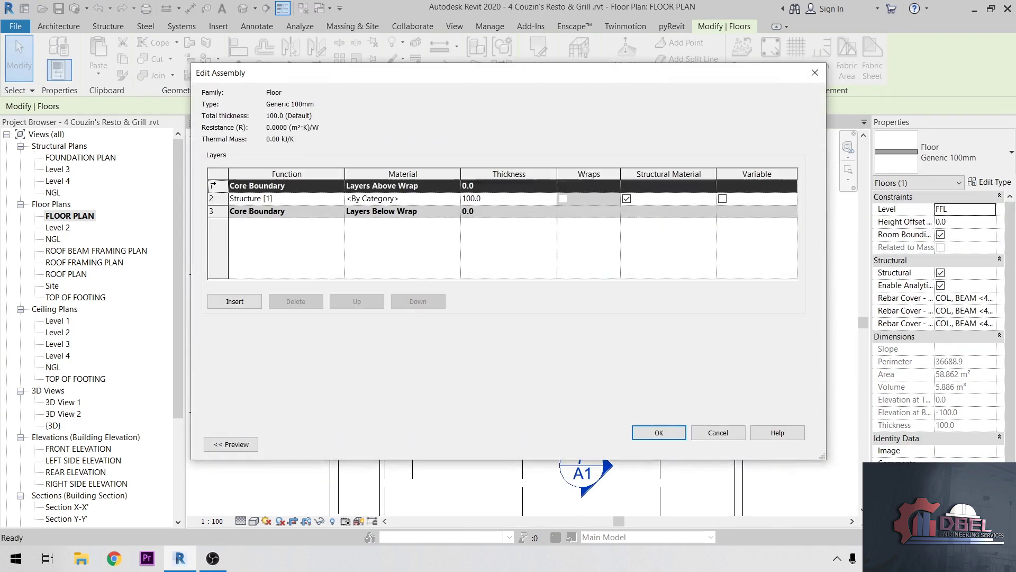
pyautogui.click(234, 302)
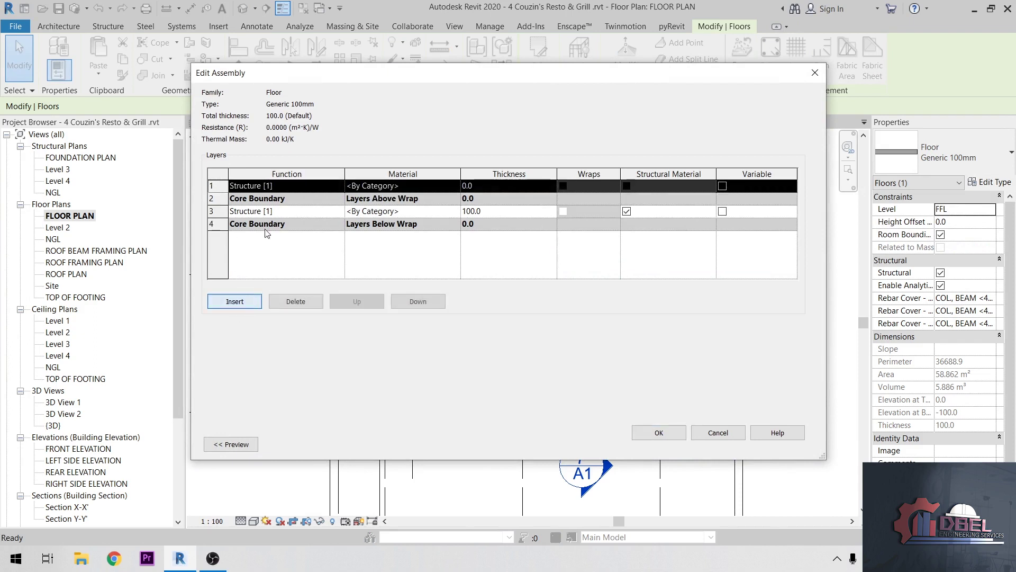
pyautogui.click(286, 186)
pyautogui.click(338, 187)
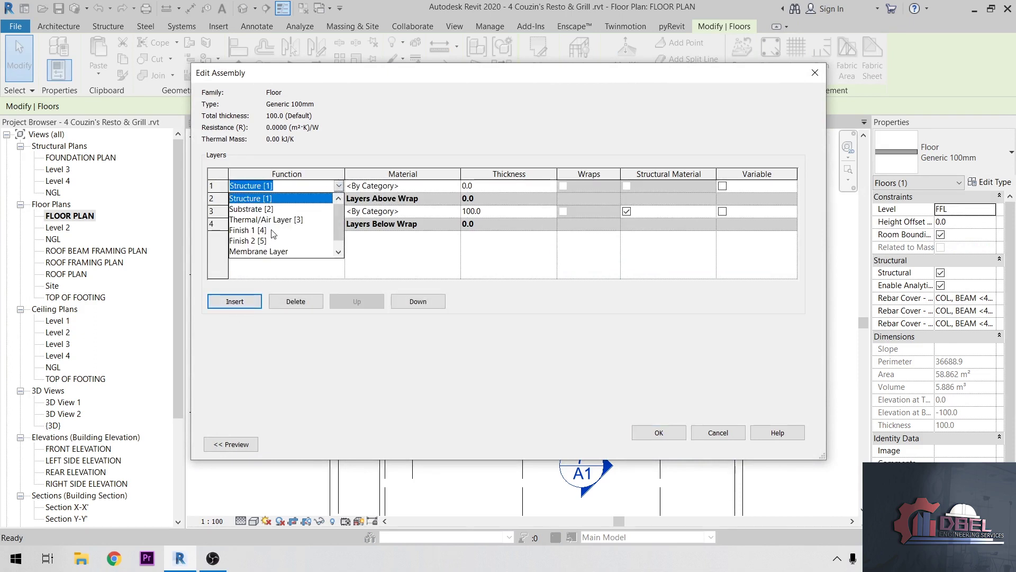
pyautogui.click(262, 231)
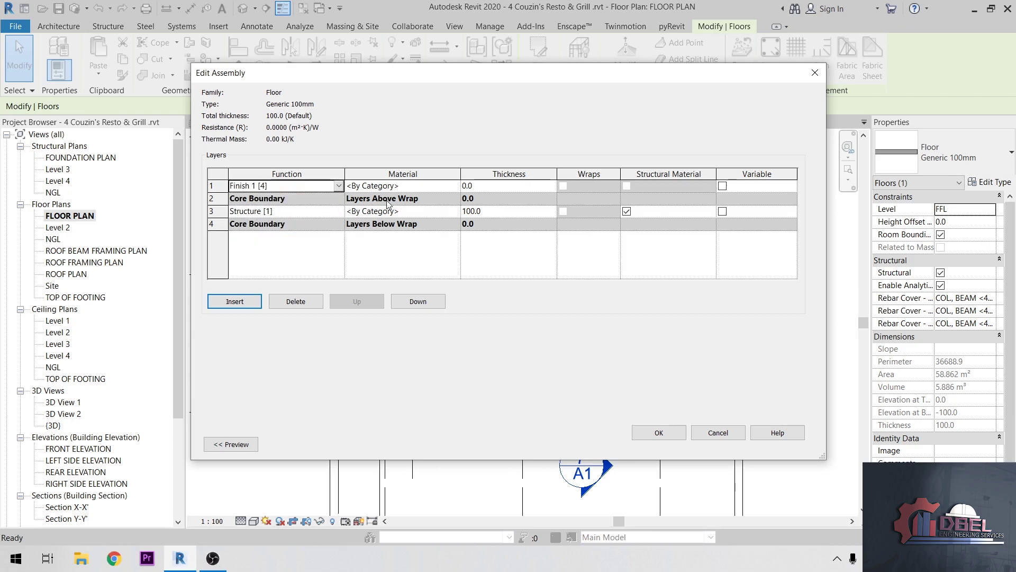
pyautogui.click(470, 185)
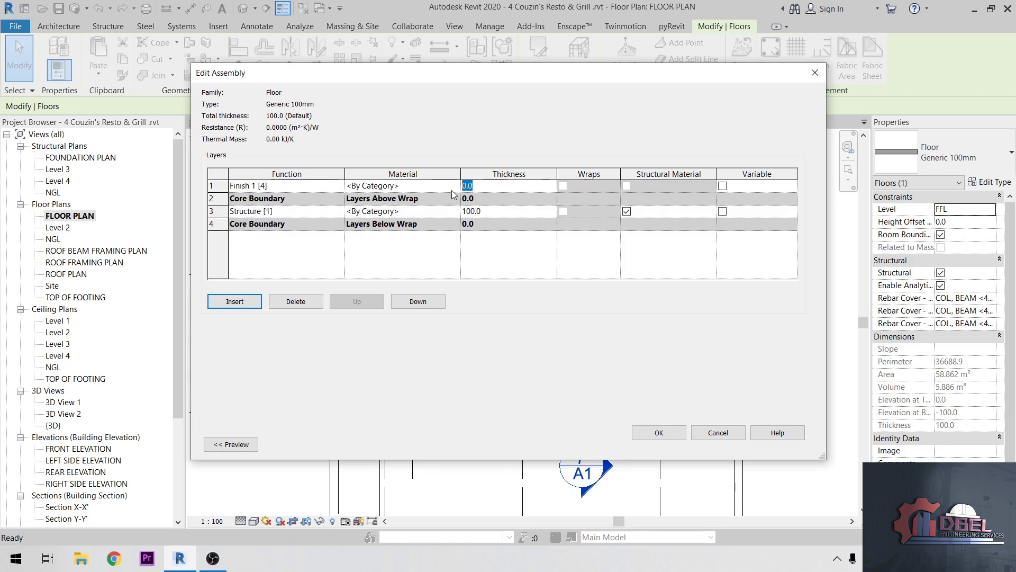
pyautogui.write('50')
pyautogui.click(457, 187)
pyautogui.click(457, 185)
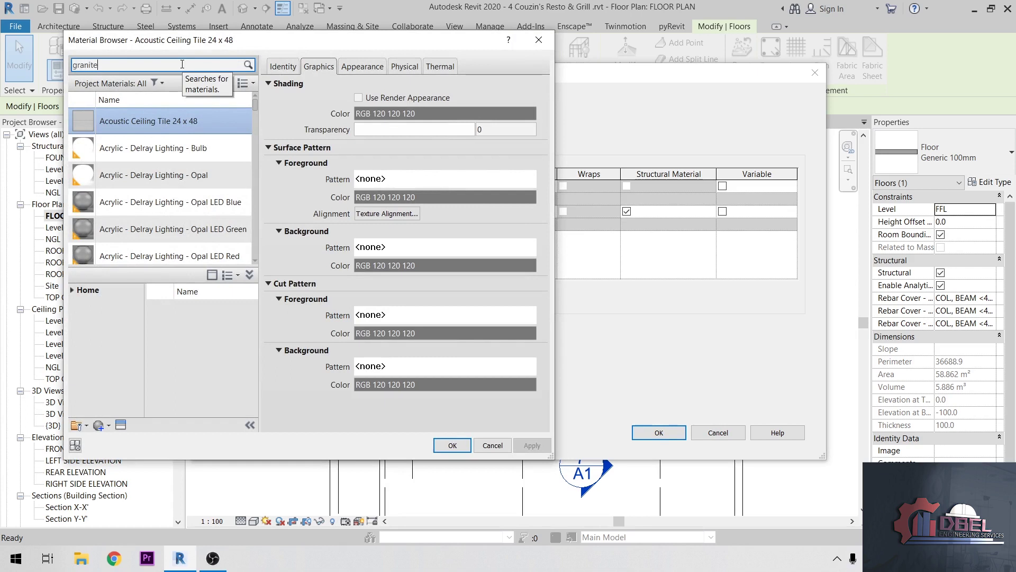
# Step: Assign Stone, Natural Soldier with the 600 x 600mm granite model surface pattern to the finish layer
pyautogui.write('granite')
pyautogui.click(230, 393)
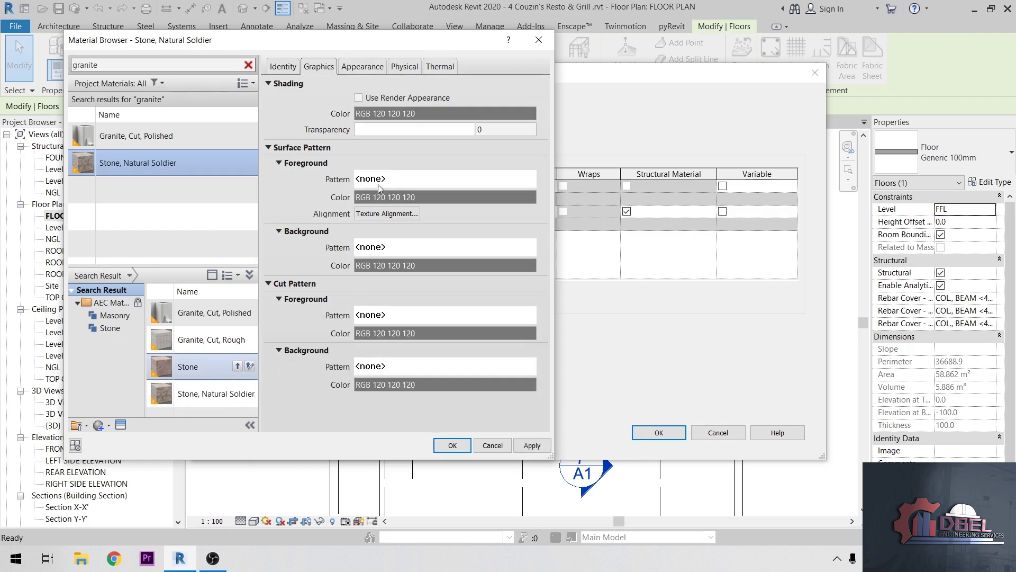
pyautogui.click(410, 180)
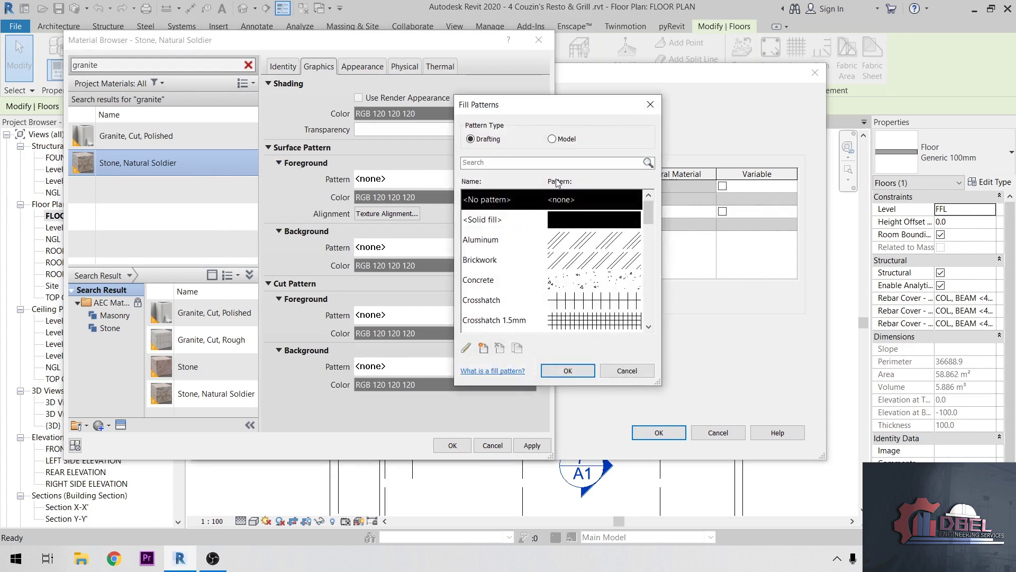
pyautogui.click(553, 139)
pyautogui.scroll(-2, 590, 294)
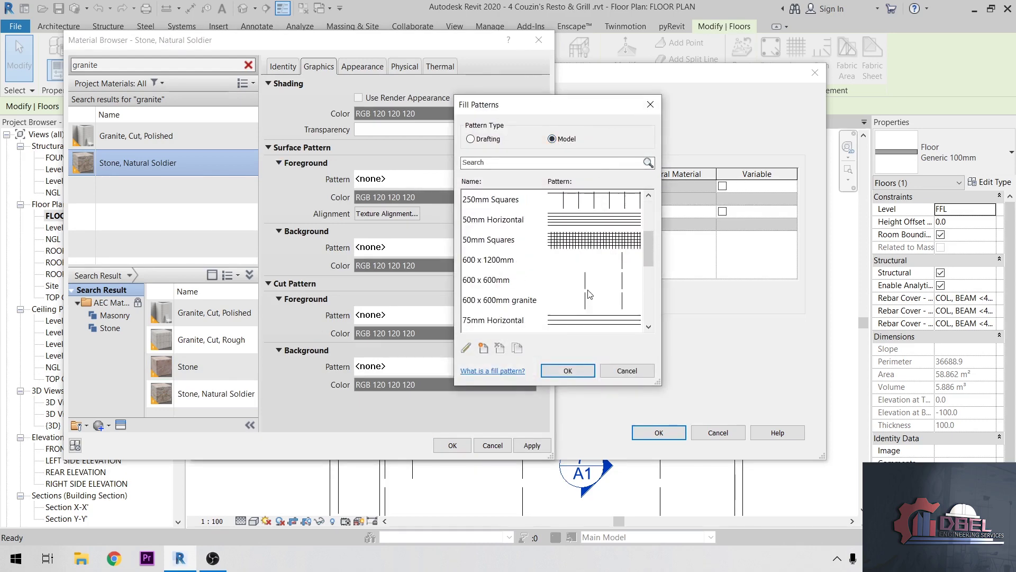
pyautogui.click(501, 303)
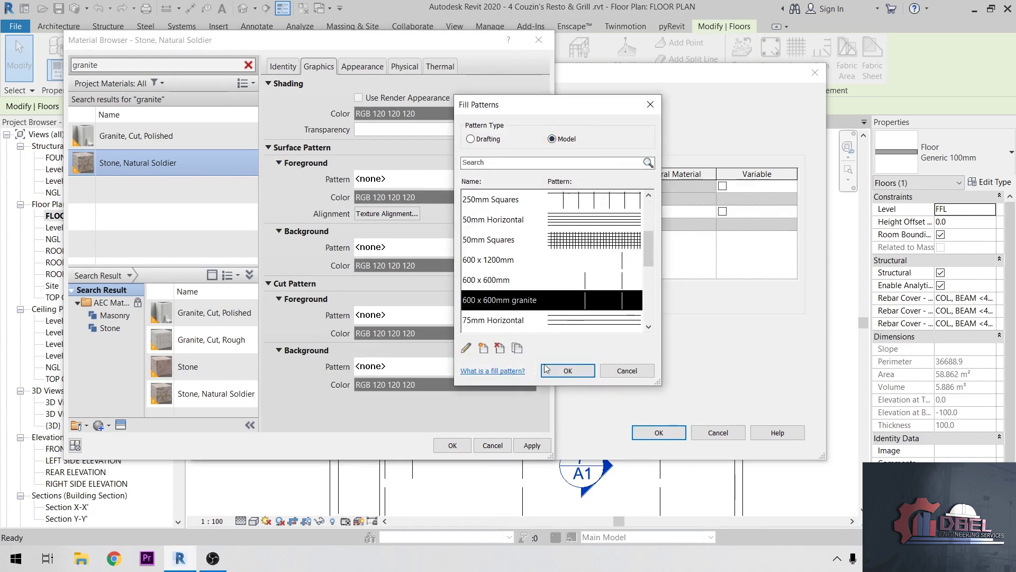
pyautogui.click(568, 371)
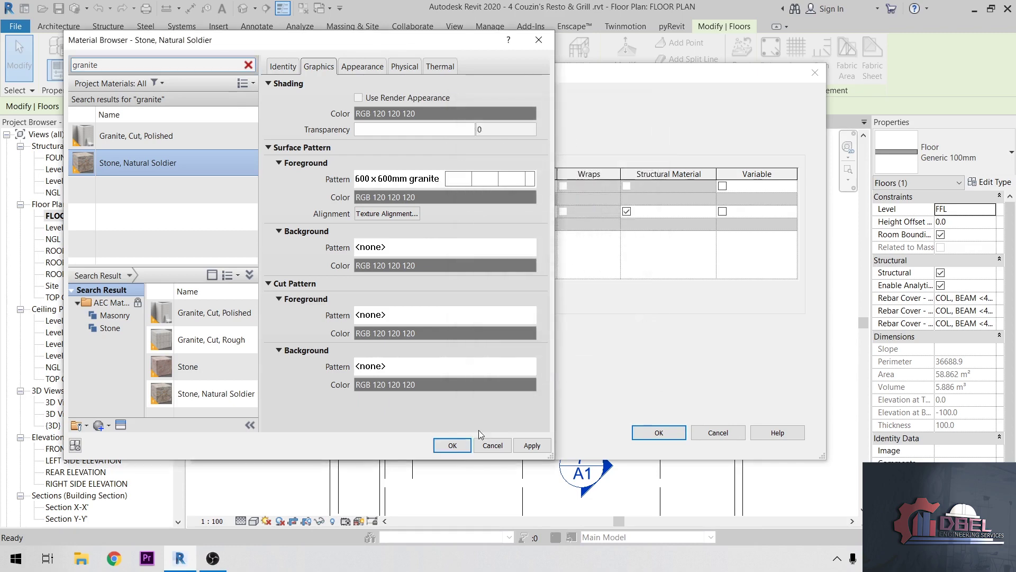
pyautogui.click(454, 445)
# Step: Accept the layer changes so the floor type becomes 150 mm thick
pyautogui.click(663, 433)
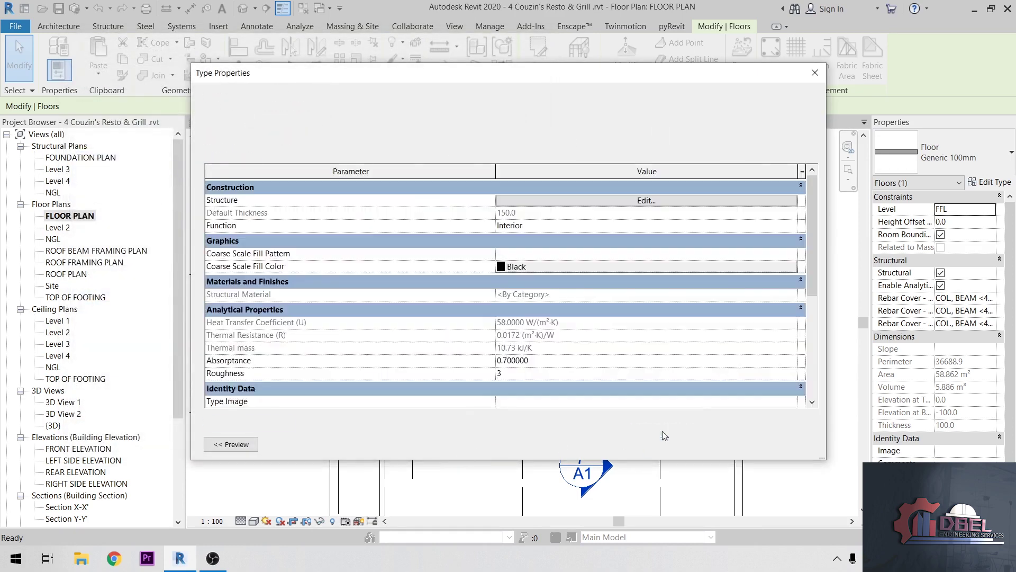
pyautogui.click(675, 450)
pyautogui.click(672, 445)
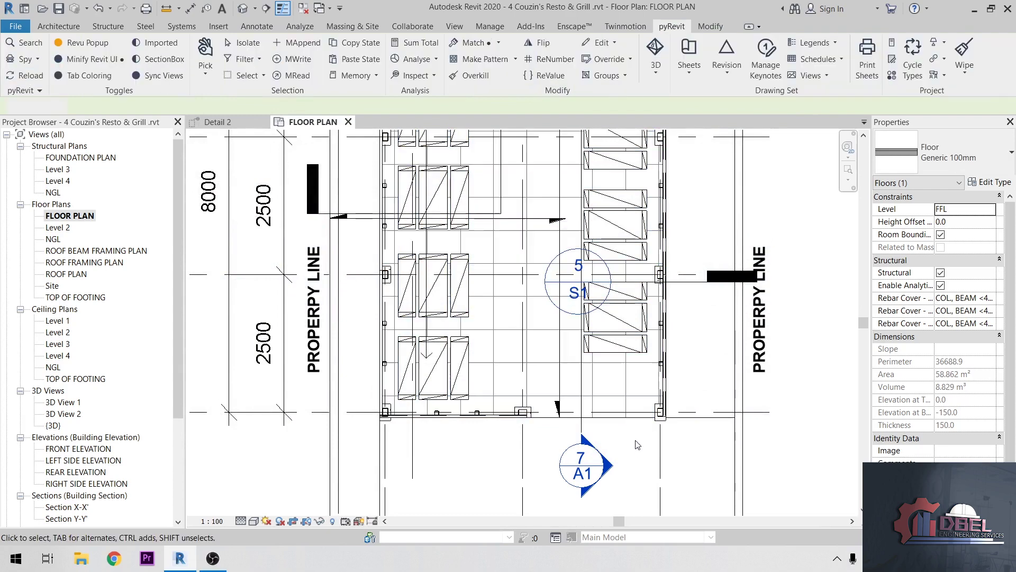
pyautogui.scroll(3, 507, 347)
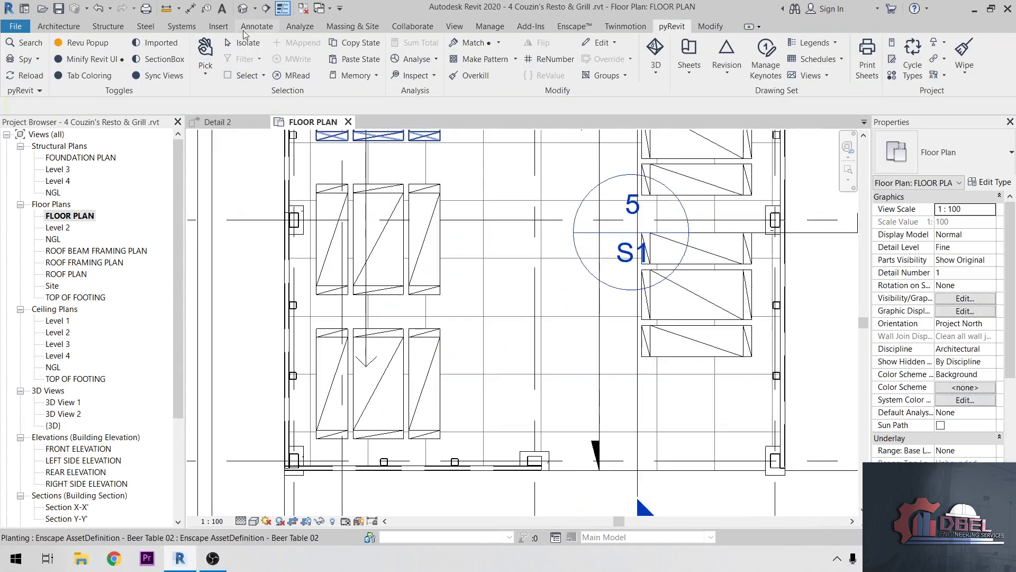
# Step: Dimension the granite tile with vertical and horizontal 600 aligned dimensions
pyautogui.click(256, 26)
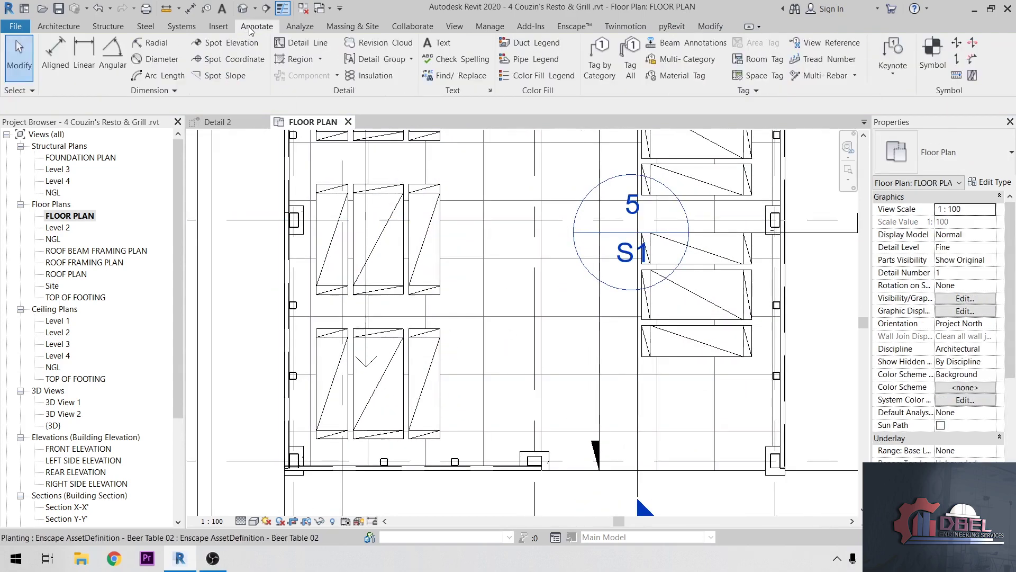
pyautogui.click(59, 57)
pyautogui.click(518, 318)
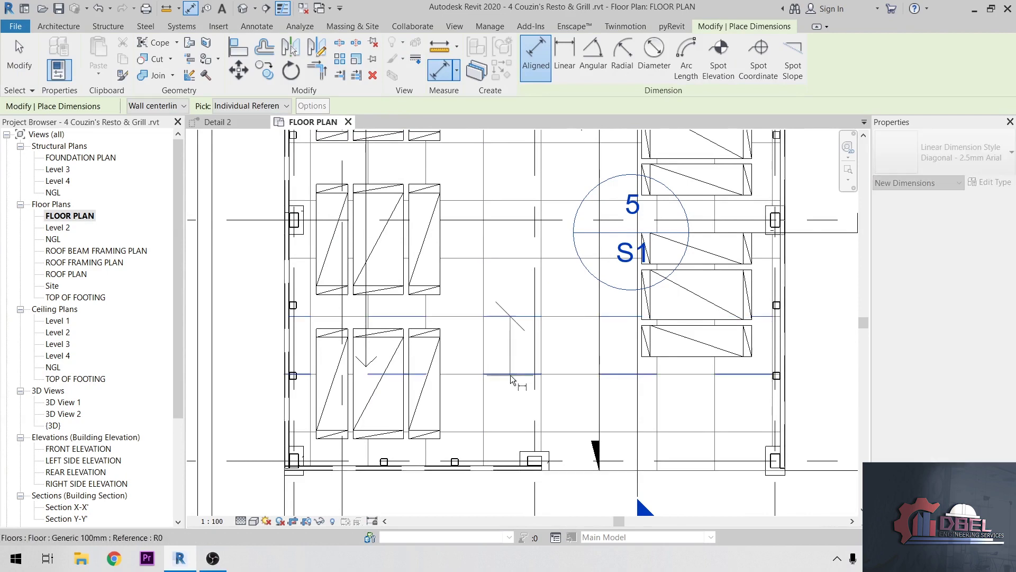
pyautogui.click(510, 375)
pyautogui.click(464, 400)
pyautogui.click(483, 332)
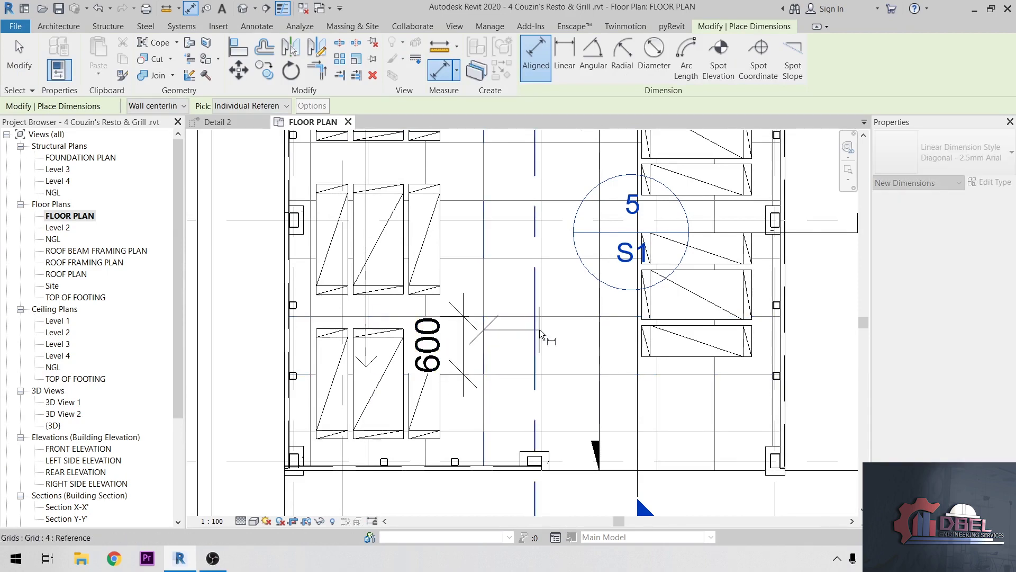
pyautogui.click(540, 333)
pyautogui.click(579, 297)
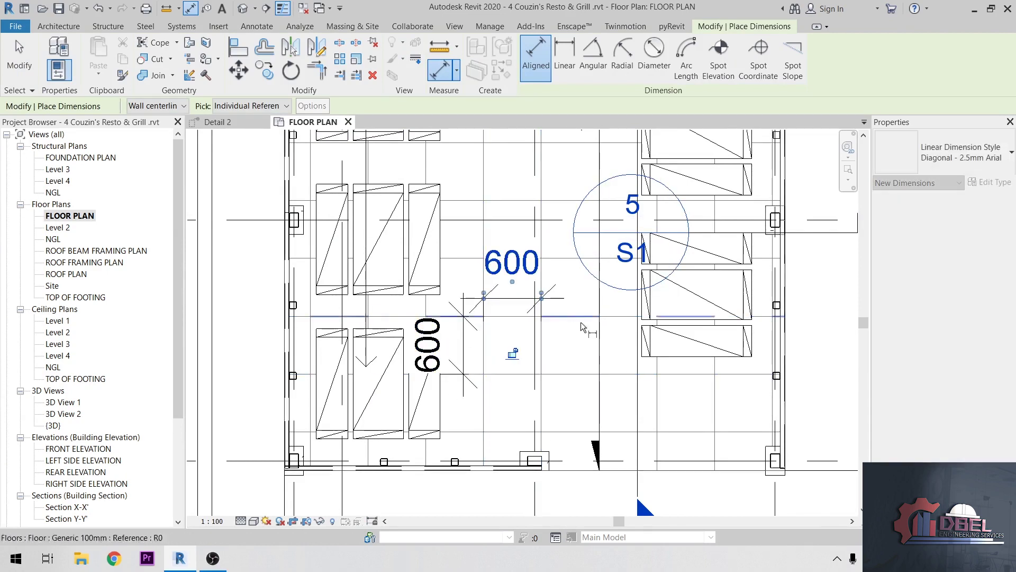
pyautogui.scroll(-2, 583, 327)
pyautogui.press('Escape')
pyautogui.press('Escape')
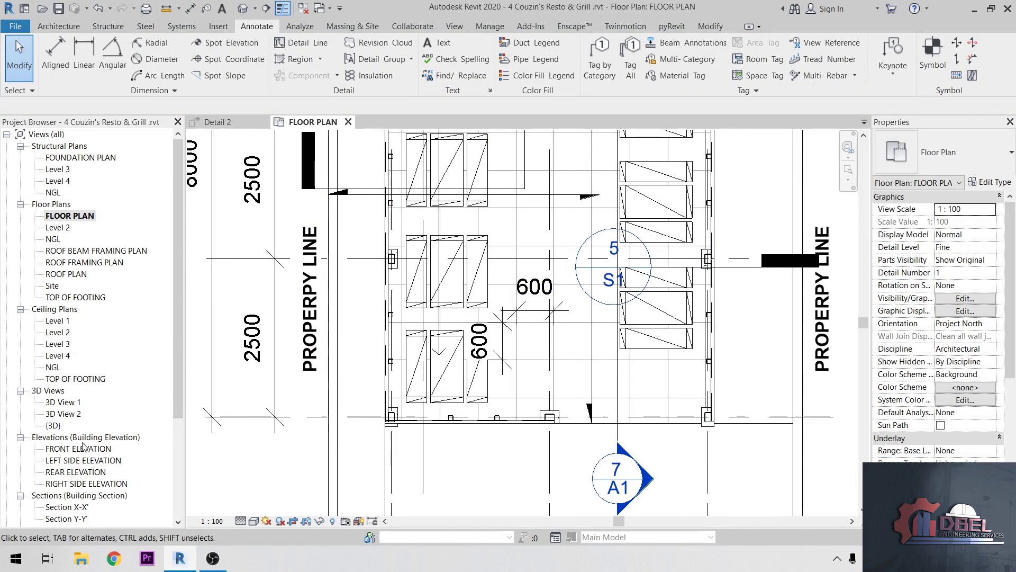
pyautogui.doubleClick(80, 472)
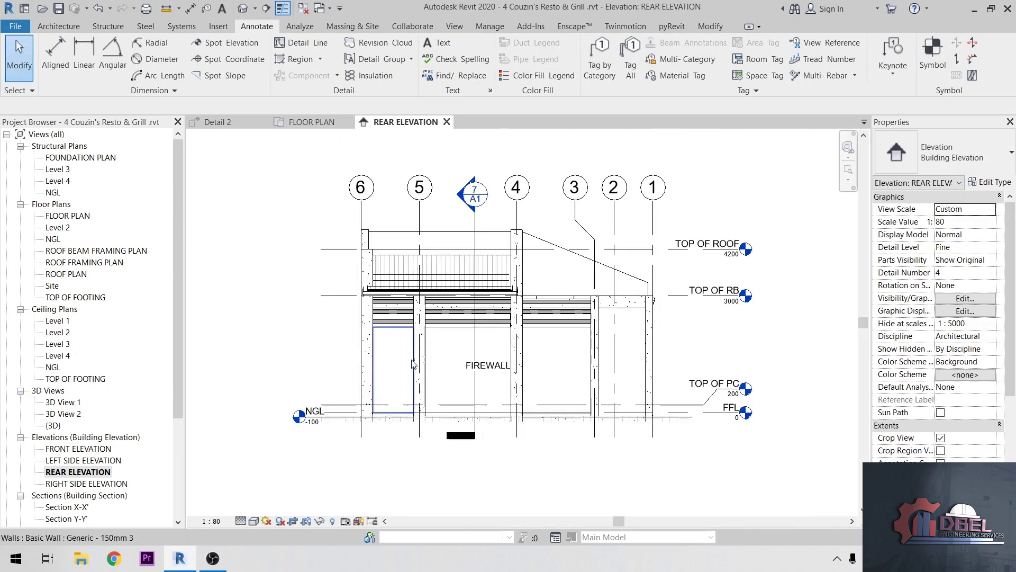
# Step: Inspect the rear elevation's walls while panning and zooming around the building
pyautogui.scroll(2, 567, 356)
pyautogui.scroll(1, 564, 313)
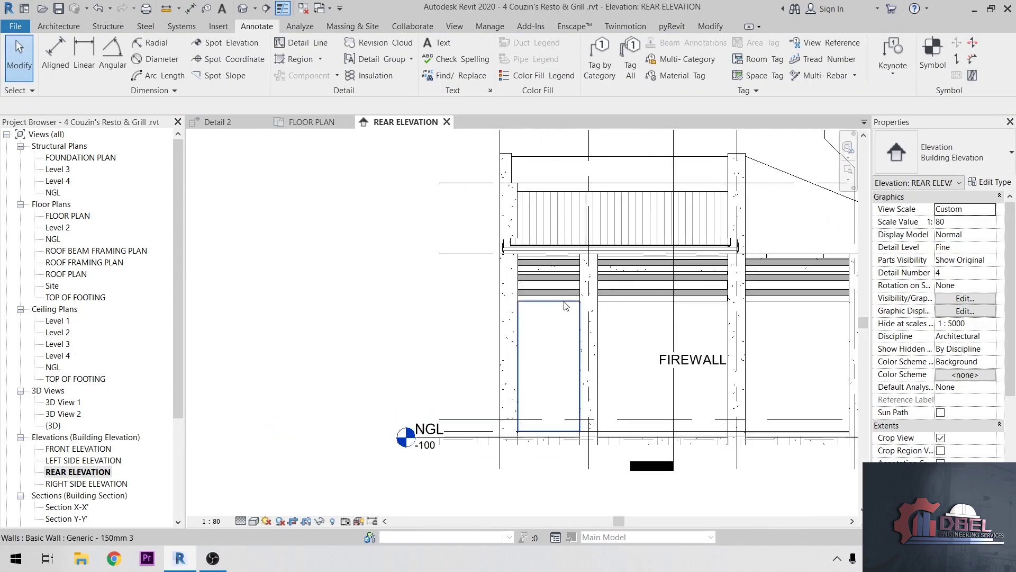
pyautogui.click(564, 301)
pyautogui.click(654, 302)
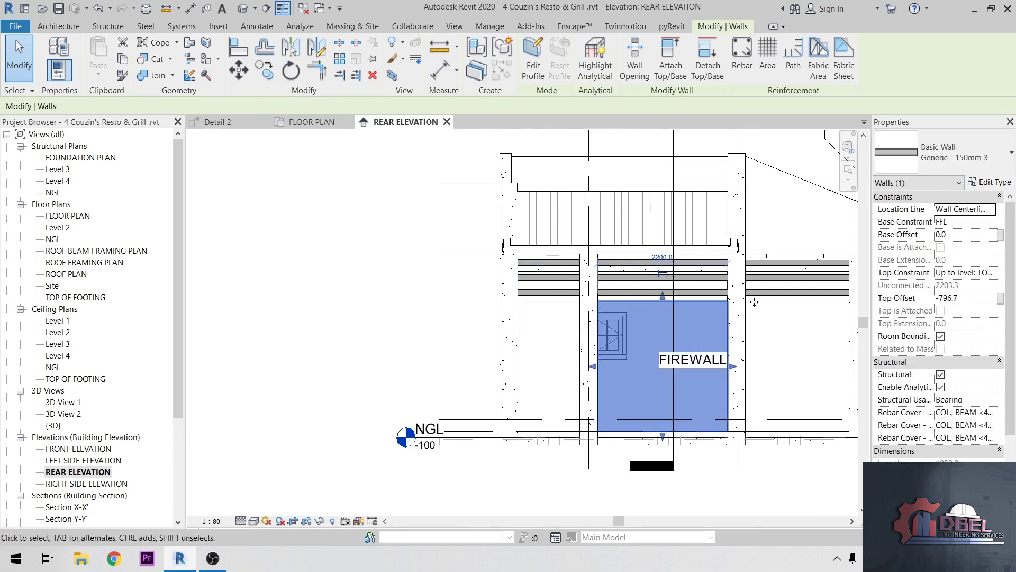
pyautogui.click(784, 302)
pyautogui.moveTo(711, 311); pyautogui.dragTo(586, 299, button='middle')
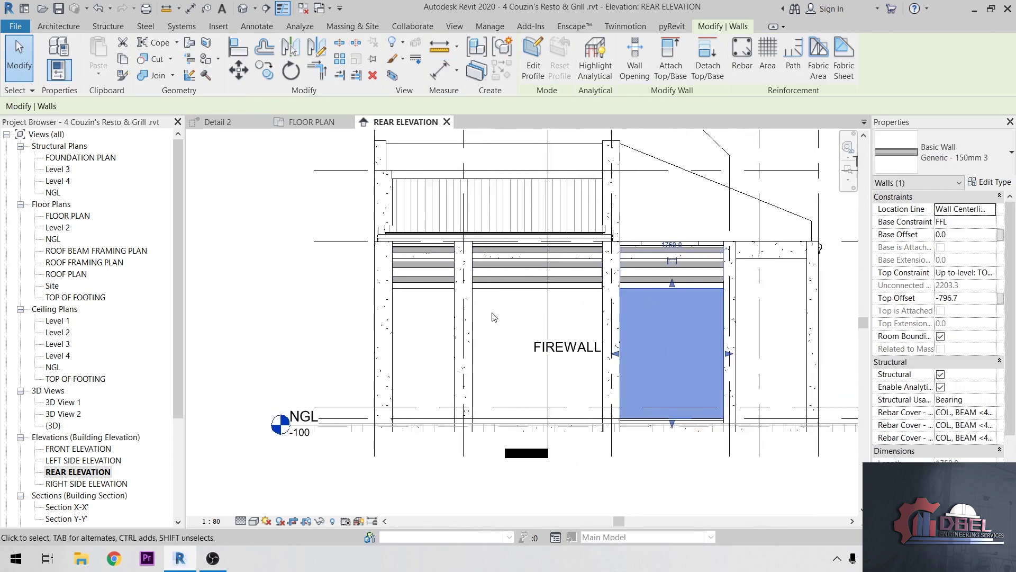
pyautogui.click(416, 298)
pyautogui.moveTo(315, 310); pyautogui.dragTo(354, 296, button='middle')
pyautogui.click(371, 320)
pyautogui.scroll(2, 370, 332)
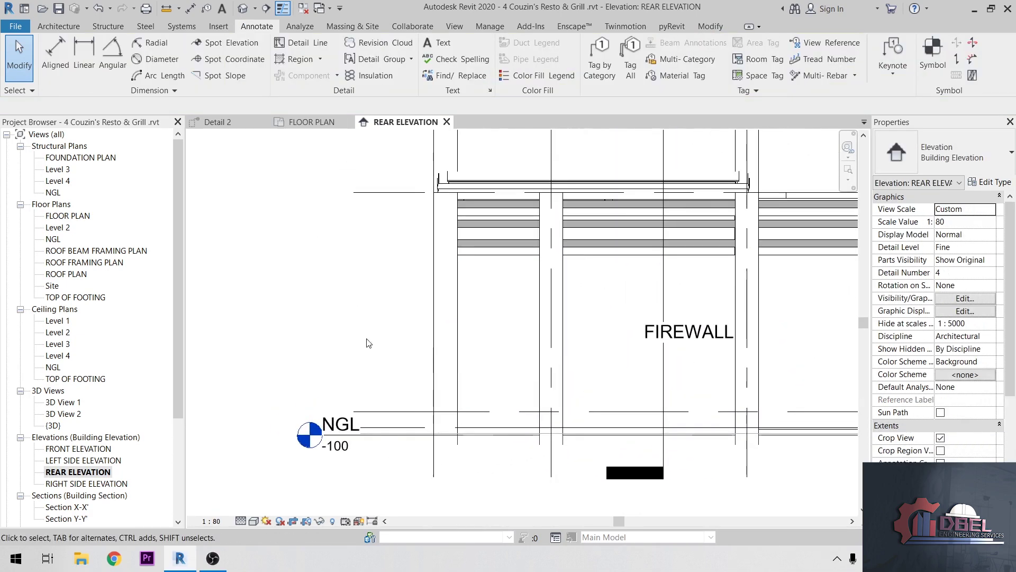
pyautogui.moveTo(400, 363); pyautogui.dragTo(418, 272, button='middle')
pyautogui.scroll(-1, 416, 272)
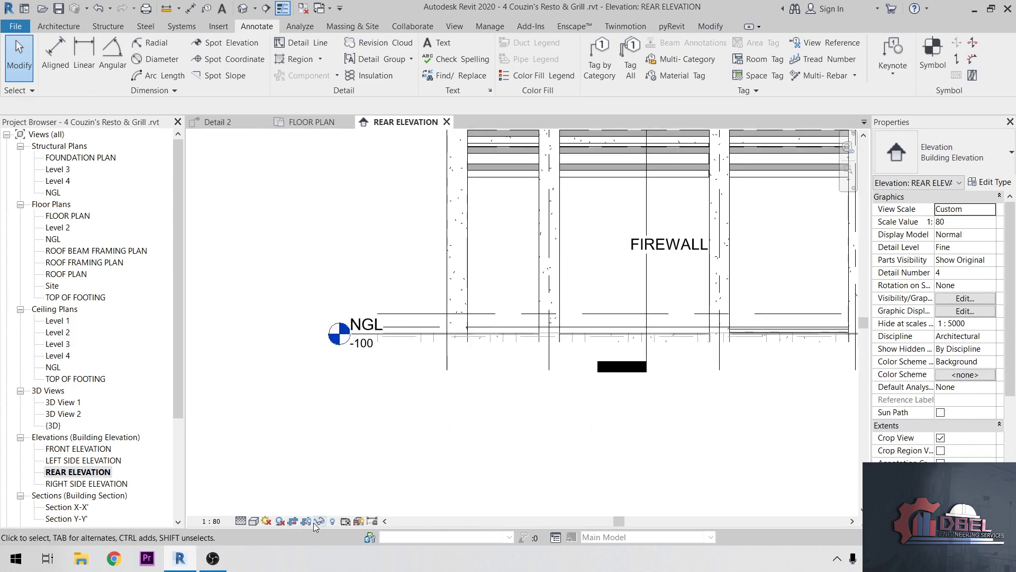
# Step: Show the crop region and drag its left edge outward beside the building
pyautogui.click(307, 521)
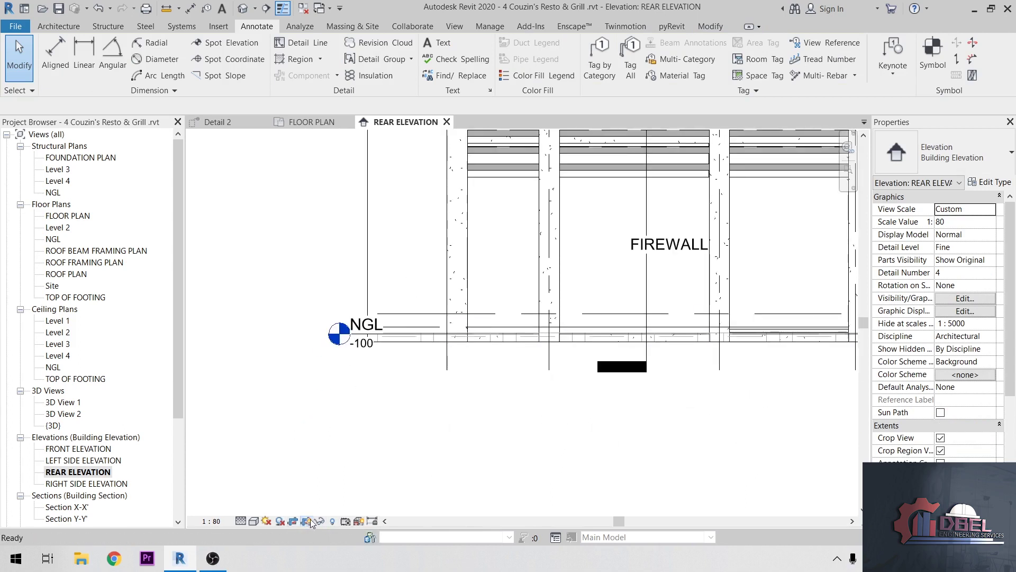
pyautogui.moveTo(418, 310); pyautogui.dragTo(457, 364, button='middle')
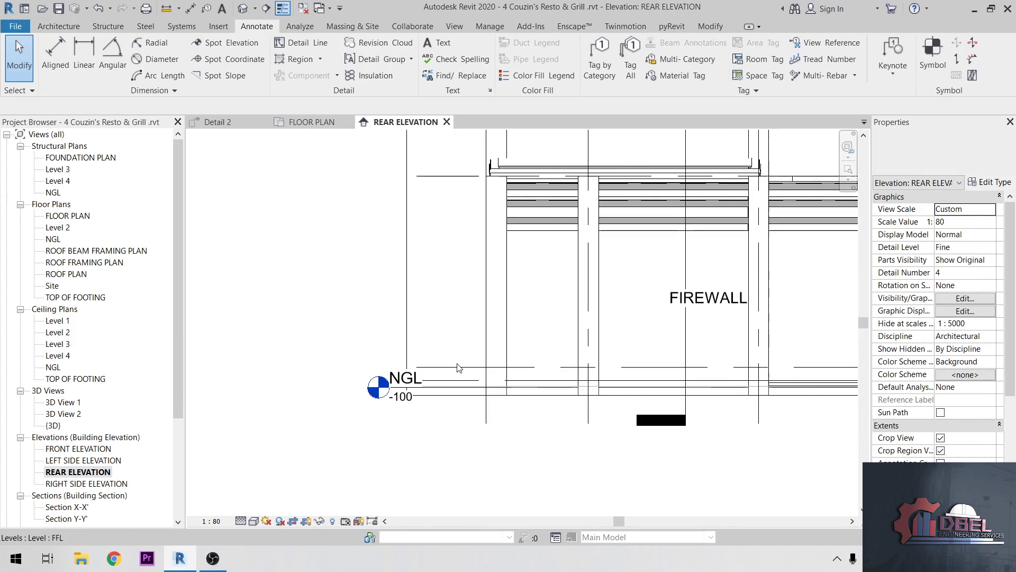
pyautogui.click(407, 306)
pyautogui.moveTo(399, 155); pyautogui.dragTo(419, 249, button='middle')
pyautogui.moveTo(428, 255); pyautogui.dragTo(378, 255)
pyautogui.click(347, 270)
pyautogui.scroll(2, 408, 354)
pyautogui.moveTo(454, 367); pyautogui.dragTo(464, 335, button='middle')
# Step: Draw a 400 x 200 brick rectangle with Wide Lines detail lines
pyautogui.click(290, 43)
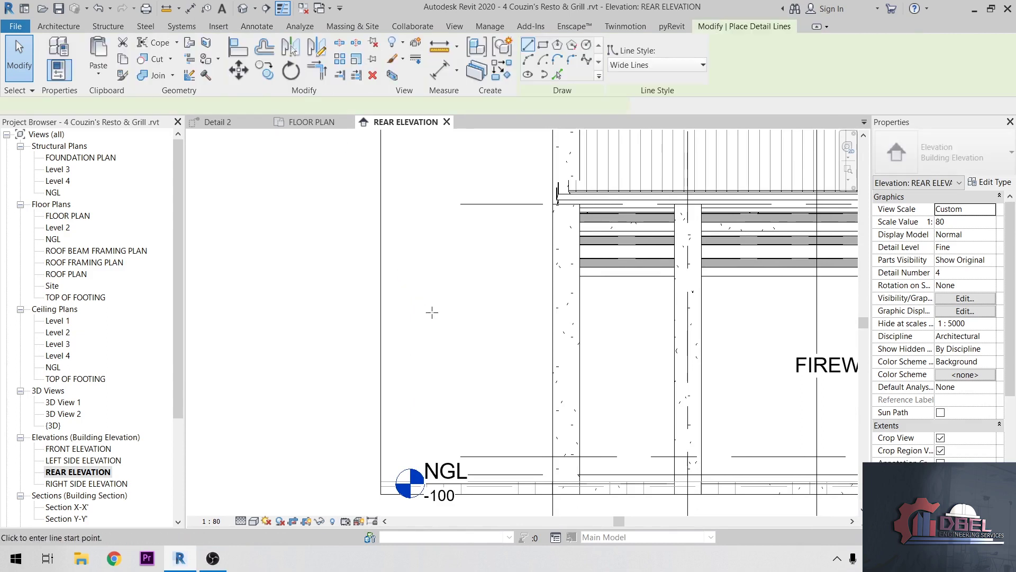
pyautogui.scroll(1, 426, 380)
pyautogui.click(411, 385)
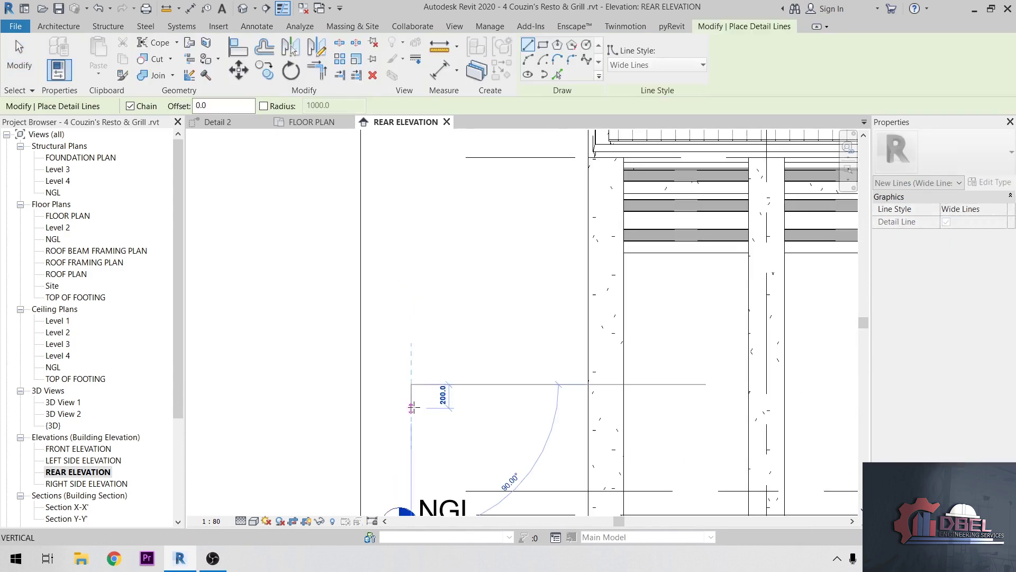
pyautogui.write('200')
pyautogui.press('Return')
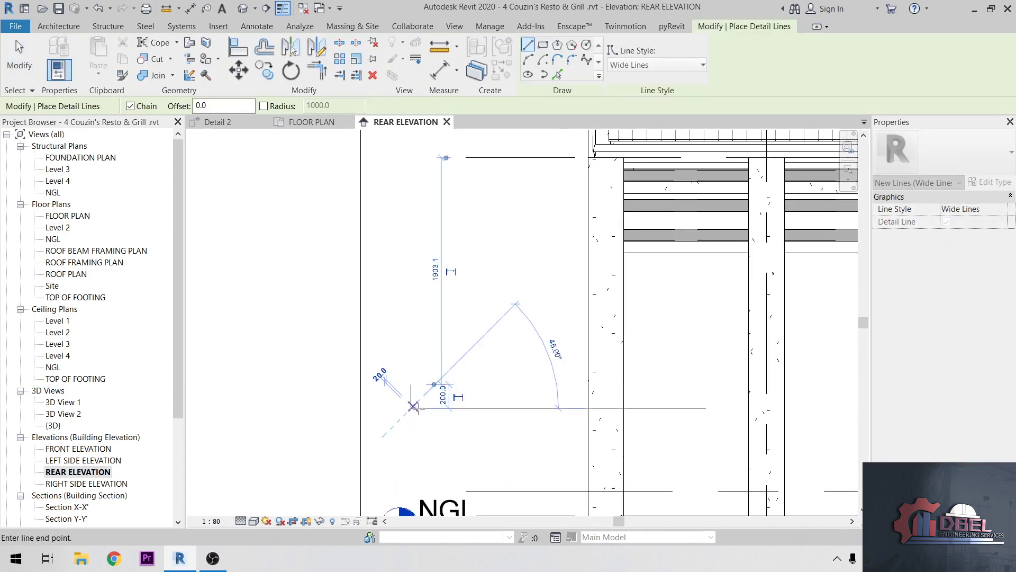
pyautogui.write('400')
pyautogui.press('Return')
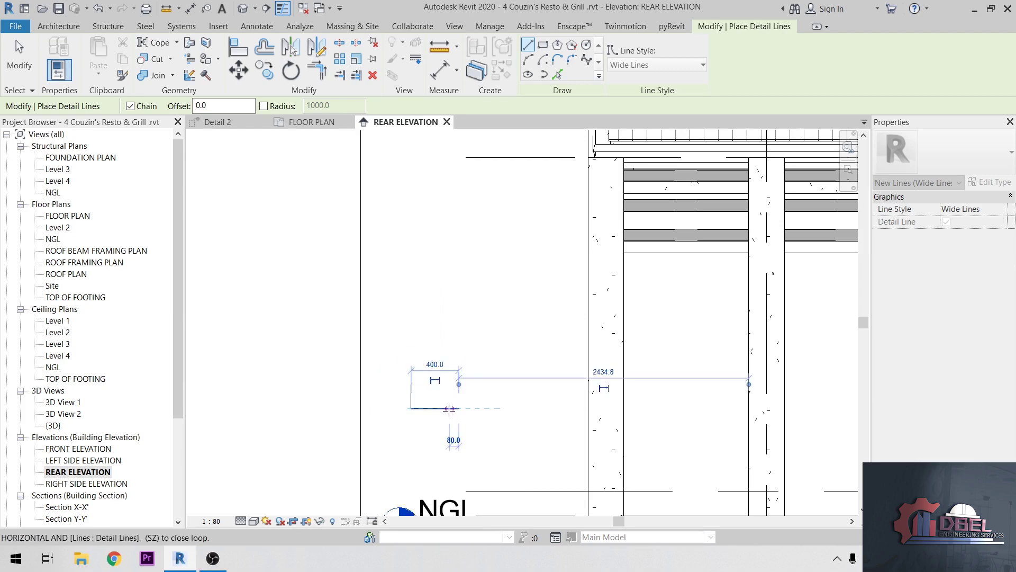
pyautogui.scroll(3, 470, 405)
pyautogui.click(454, 374)
pyautogui.click(380, 373)
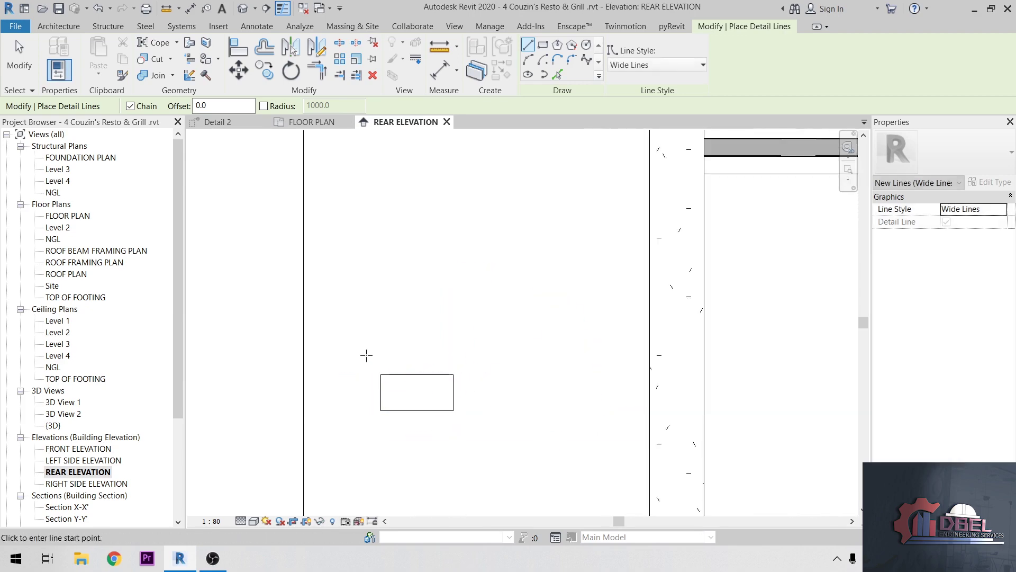
pyautogui.press('Escape')
pyautogui.press('Escape')
# Step: Copy the rectangle beside itself and copy the middle line up as the upper brick's side
pyautogui.moveTo(361, 346); pyautogui.dragTo(471, 430)
pyautogui.click(264, 69)
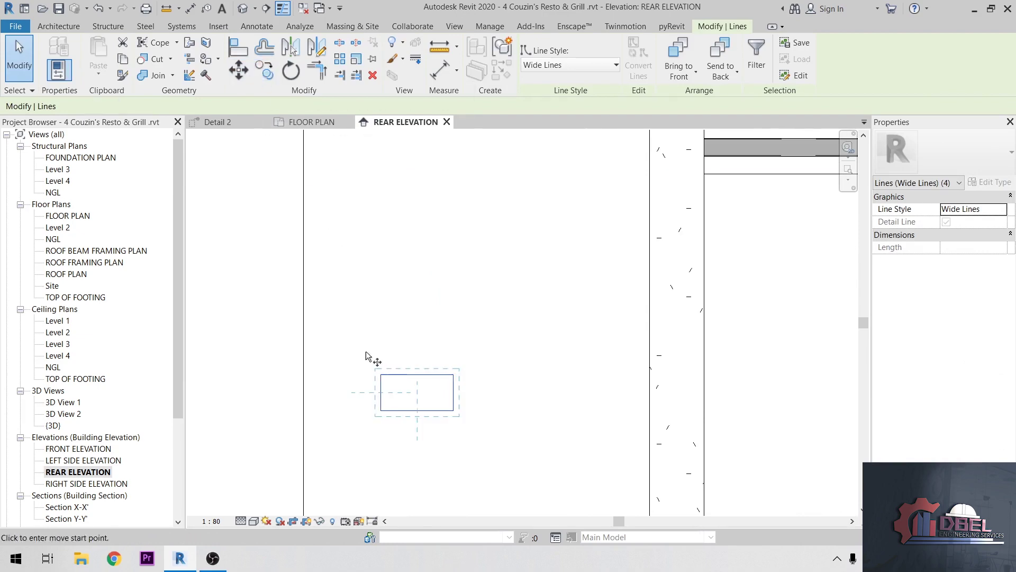
pyautogui.click(386, 411)
pyautogui.click(454, 410)
pyautogui.press('Escape')
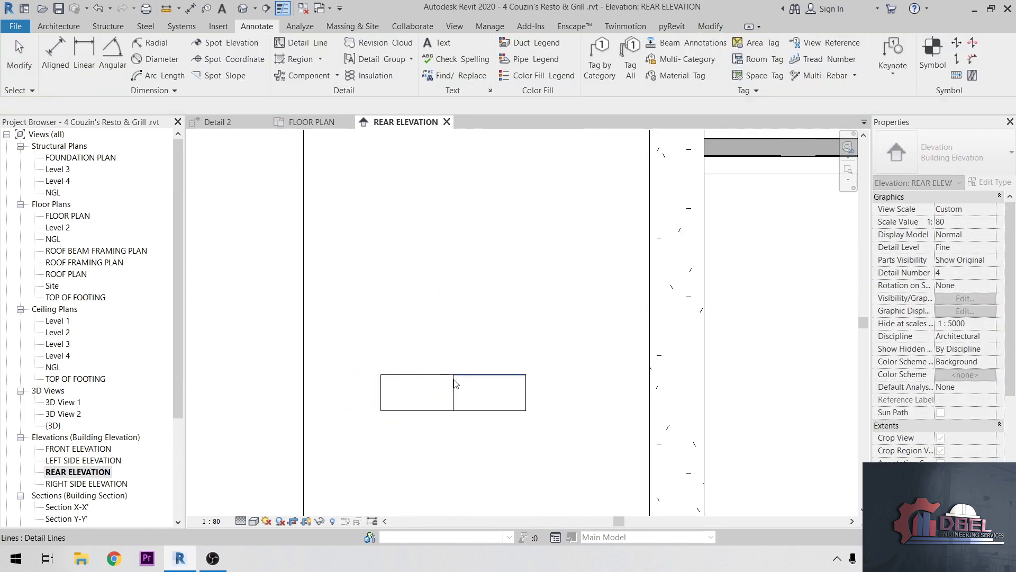
pyautogui.click(454, 394)
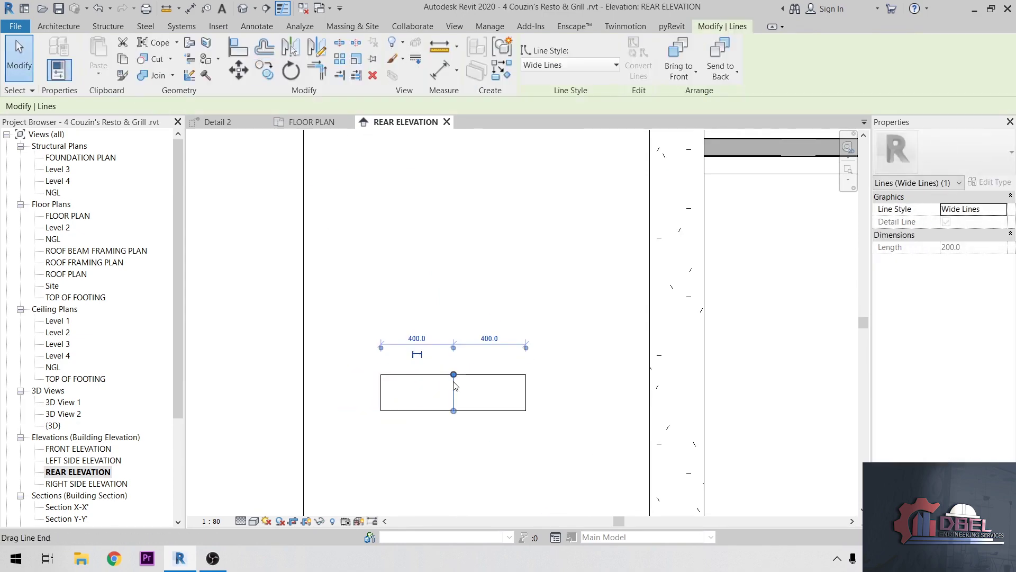
pyautogui.click(268, 72)
pyautogui.click(454, 411)
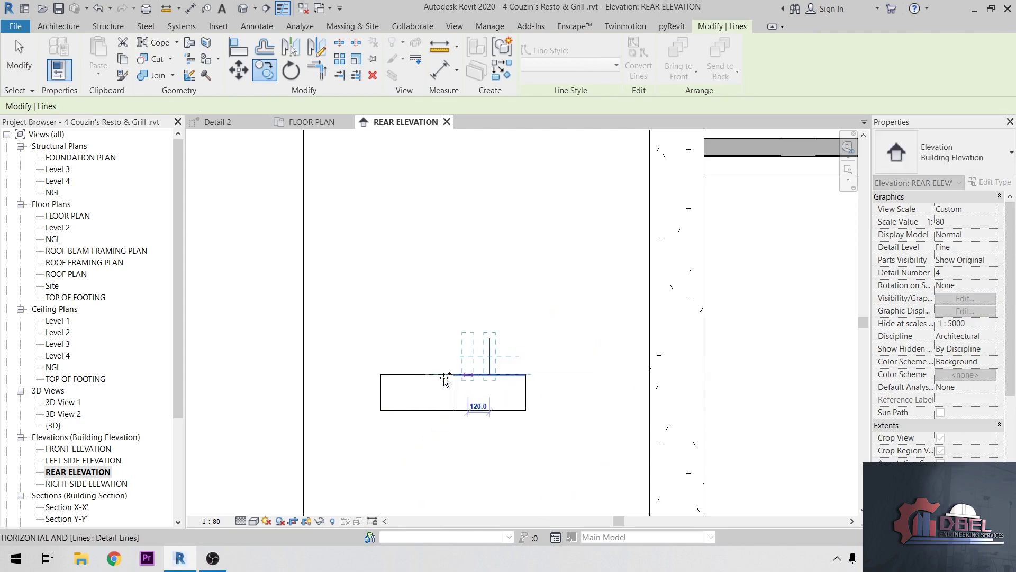
pyautogui.click(417, 374)
pyautogui.press('Escape')
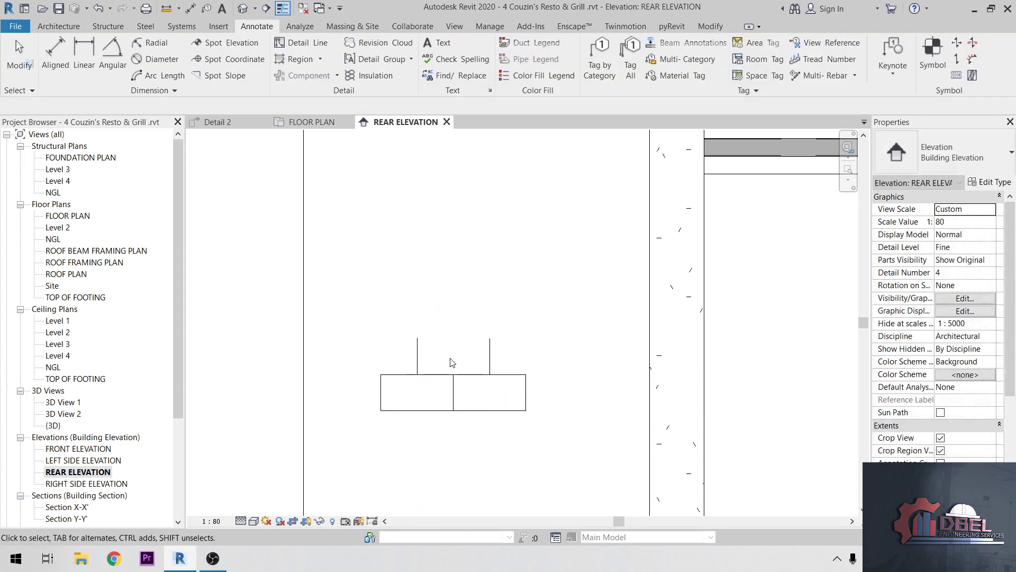
# Step: Close the top of the half-offset upper brick and select all brick lines
pyautogui.click(315, 46)
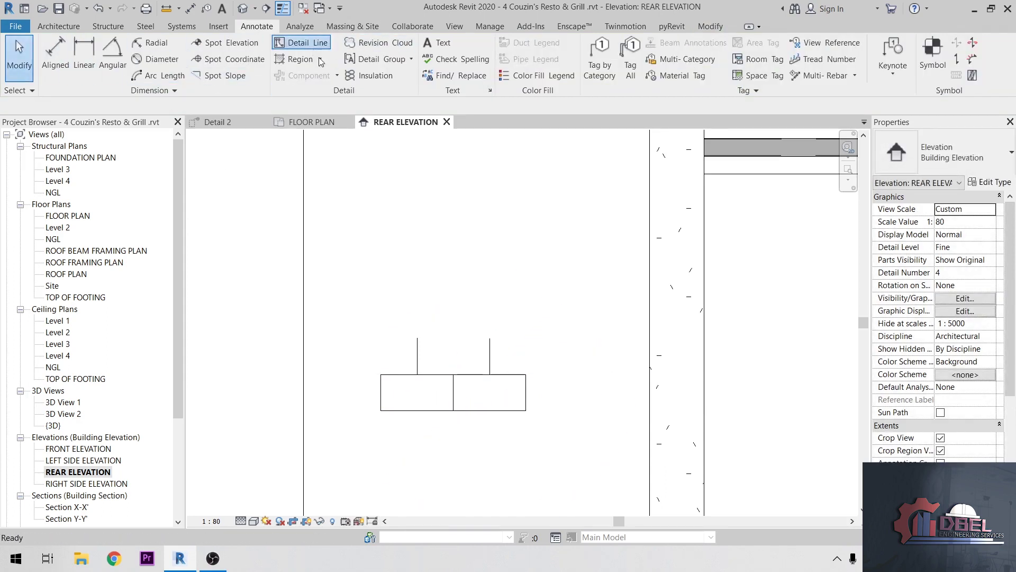
pyautogui.click(301, 43)
pyautogui.click(417, 337)
pyautogui.click(489, 338)
pyautogui.press('Escape')
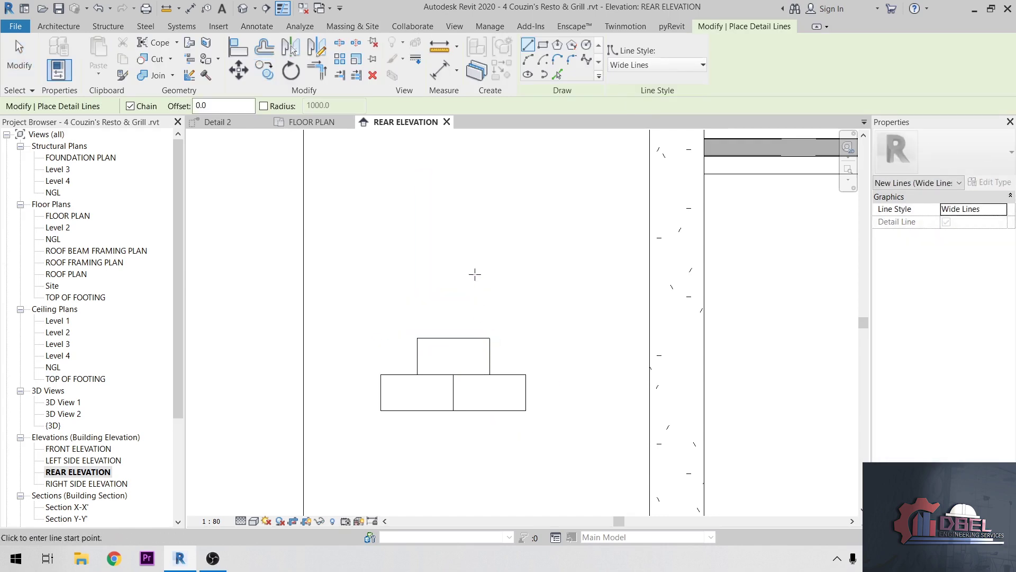
pyautogui.press('Escape')
pyautogui.moveTo(348, 291); pyautogui.dragTo(614, 448)
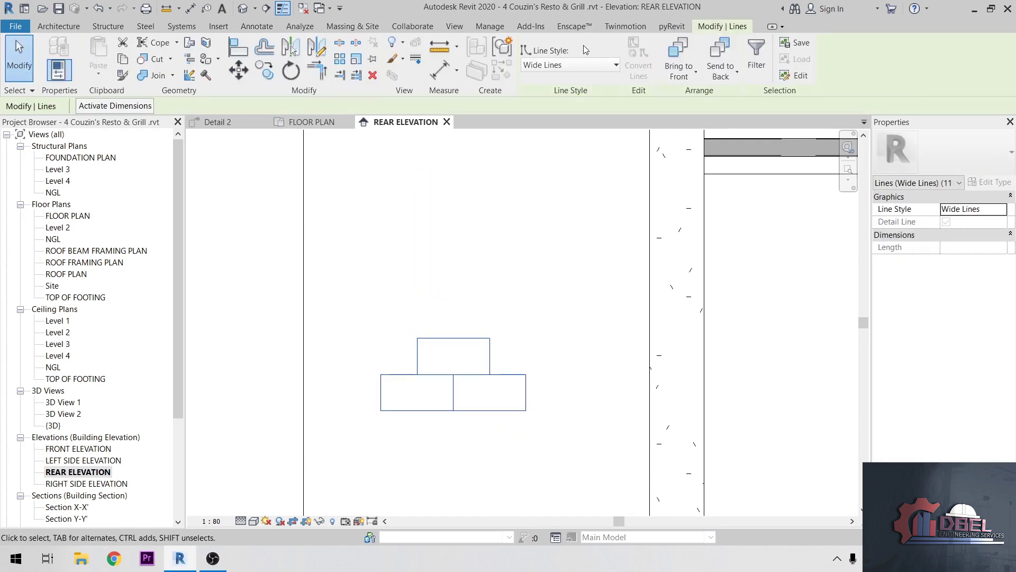
pyautogui.click(669, 27)
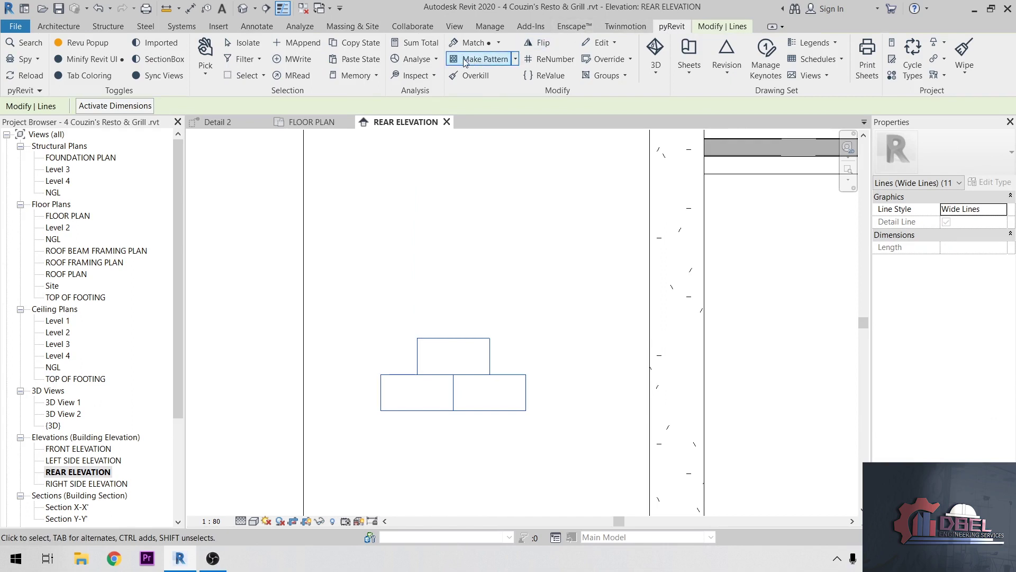
# Step: Create model pattern '200 X 400MM CHB' from the bricks, picking origin and top-right corner
pyautogui.click(482, 59)
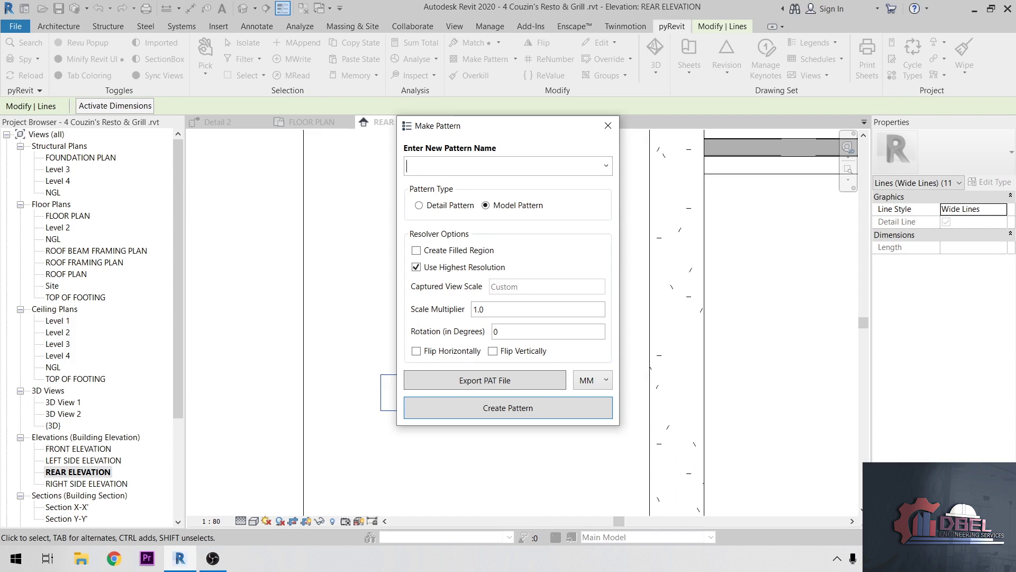
pyautogui.write('200 X 400MM CHB')
pyautogui.click(554, 412)
pyautogui.click(380, 338)
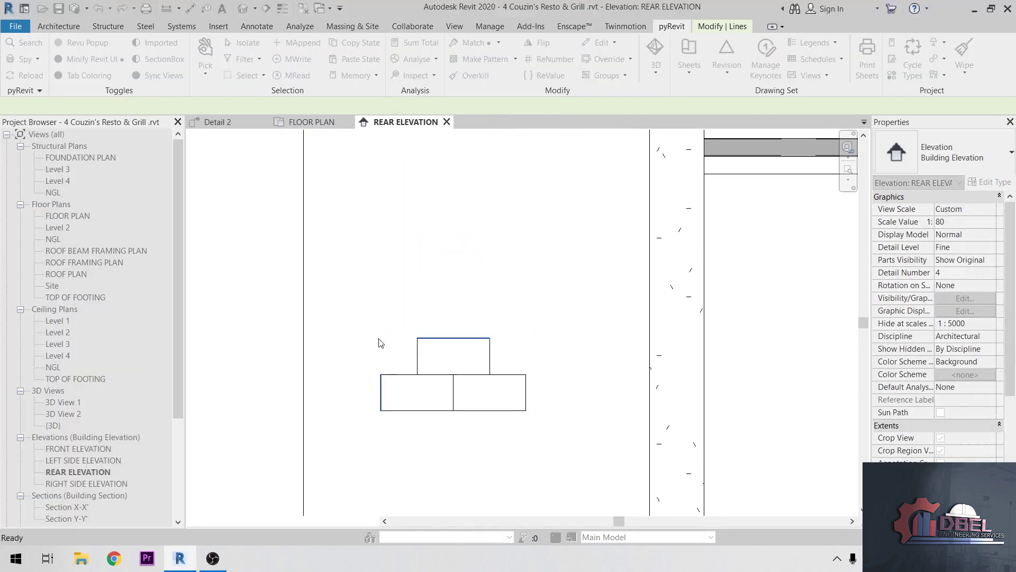
pyautogui.click(525, 411)
# Step: Dismiss the pattern-created message and delete the brick sketch lines from the elevation
pyautogui.click(589, 276)
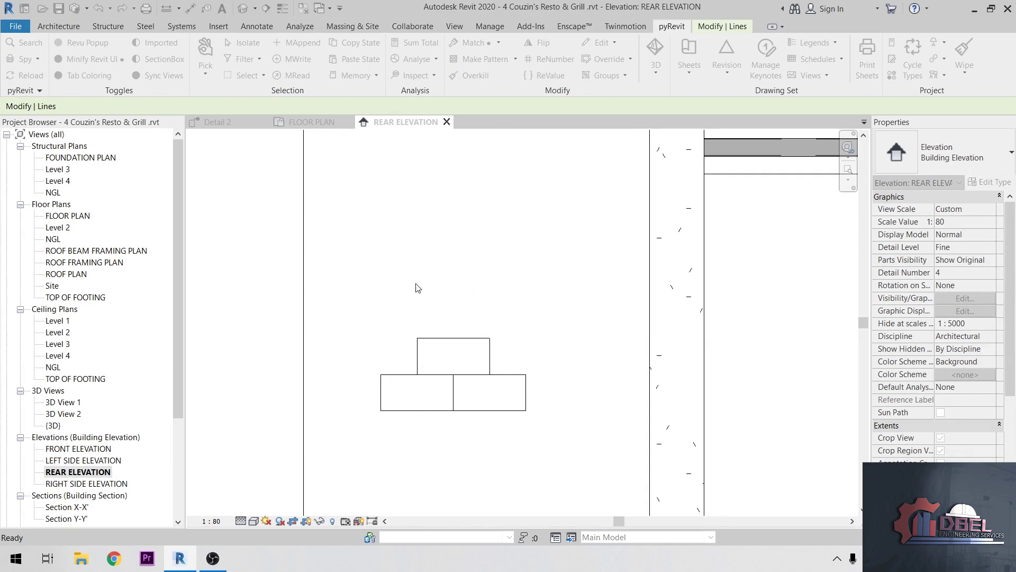
pyautogui.moveTo(349, 294); pyautogui.dragTo(560, 439)
pyautogui.moveTo(530, 426); pyautogui.dragTo(487, 423, button='middle')
pyautogui.press('Delete')
pyautogui.scroll(-4, 483, 339)
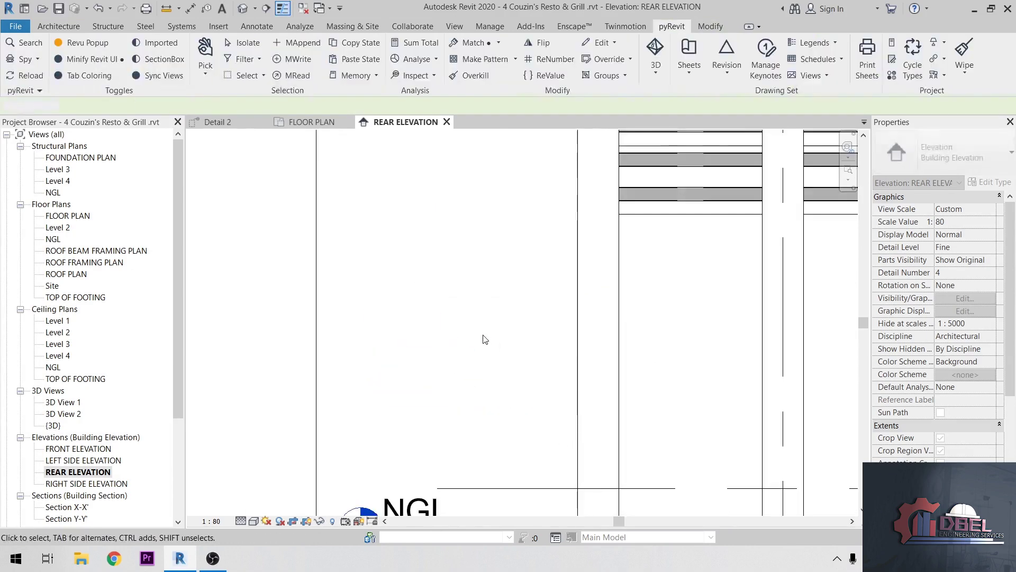
pyautogui.moveTo(607, 392); pyautogui.dragTo(586, 376, button='middle')
pyautogui.scroll(1, 573, 293)
# Step: Set the Generic - 150mm 3 wall's first structure layer to Finish 1 [4] and browse its material
pyautogui.click(578, 254)
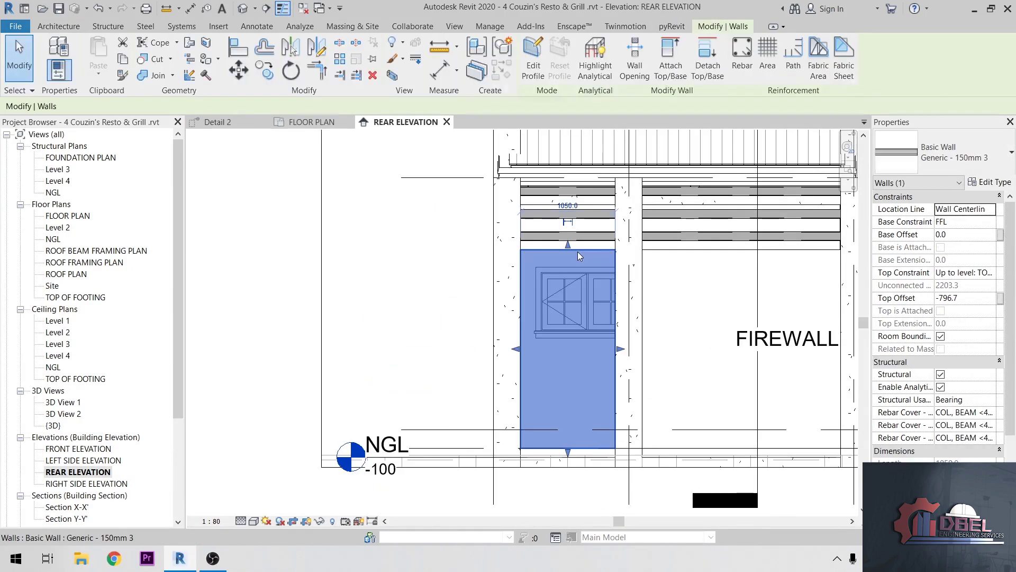
pyautogui.moveTo(595, 282); pyautogui.dragTo(511, 275, button='middle')
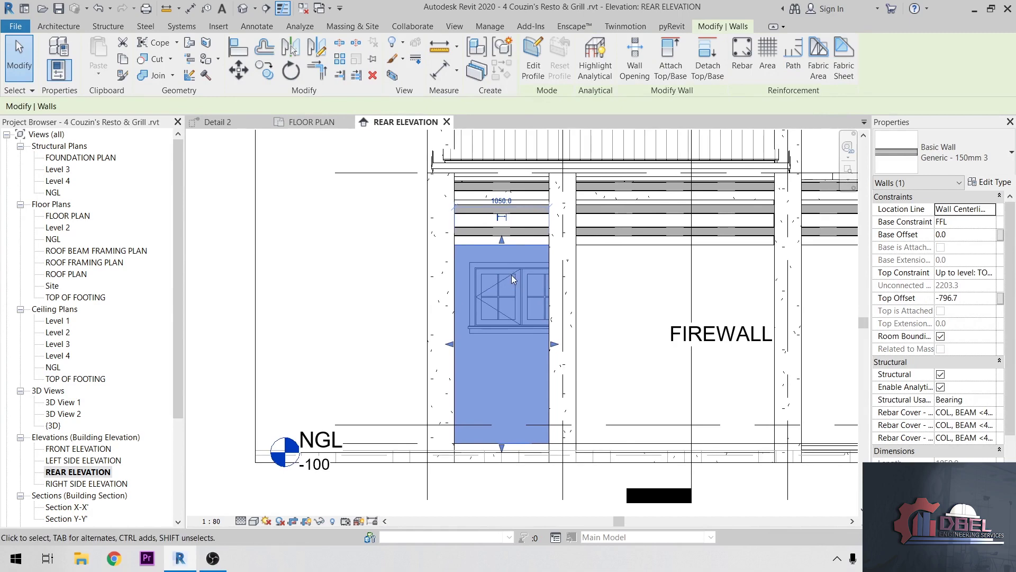
pyautogui.click(991, 182)
pyautogui.click(581, 201)
pyautogui.click(581, 201)
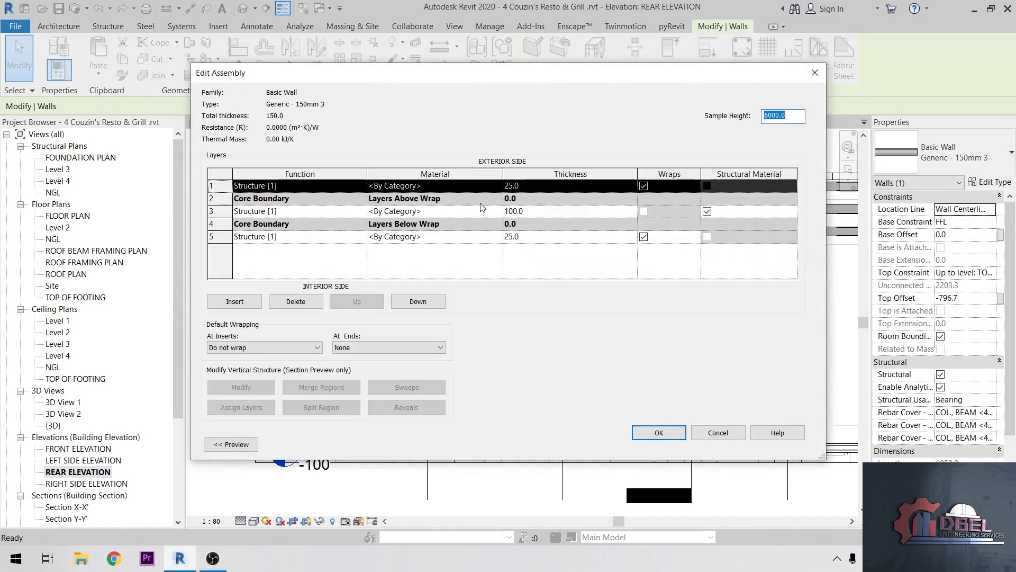
pyautogui.click(365, 187)
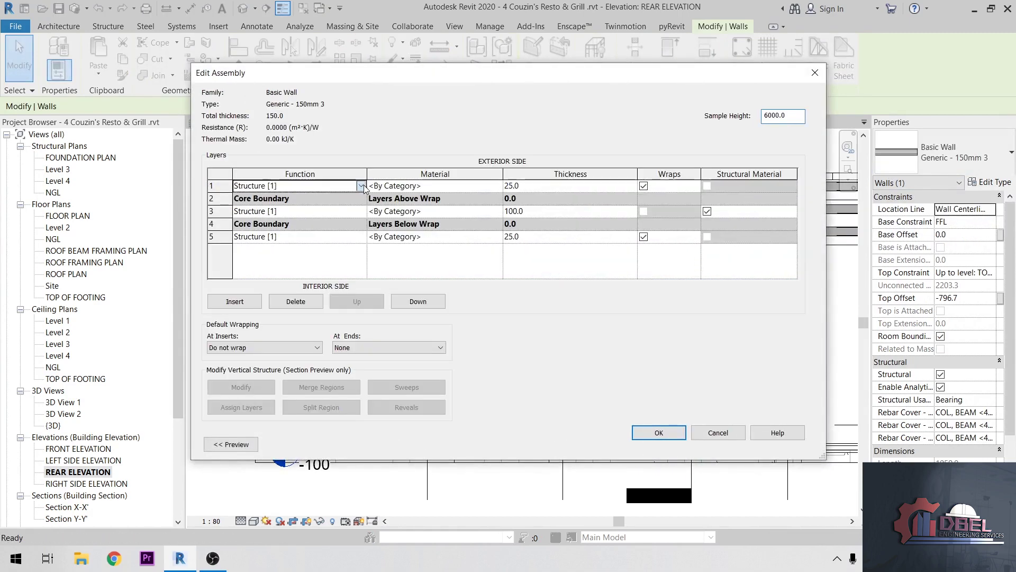
pyautogui.click(361, 186)
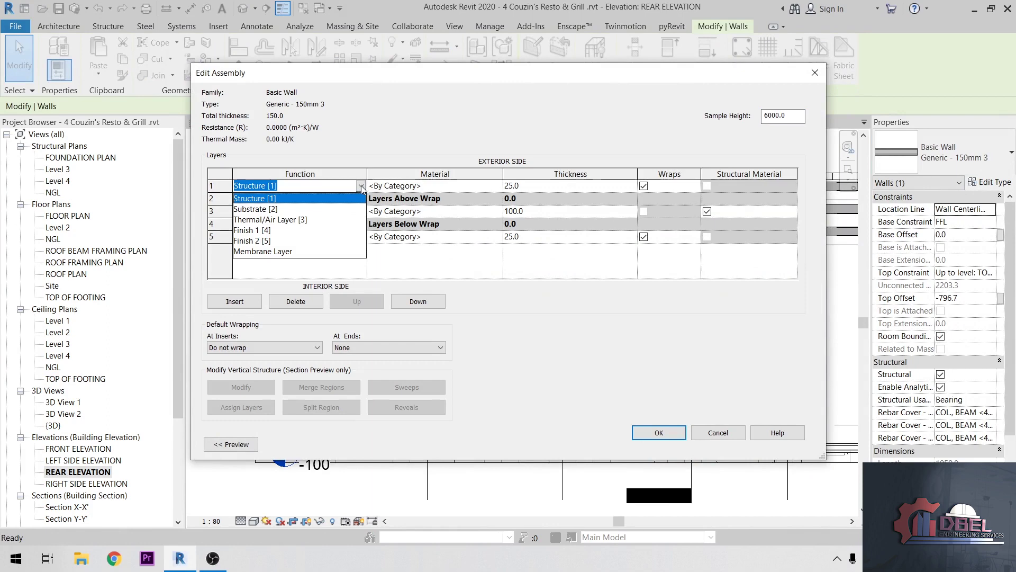
pyautogui.click(274, 231)
pyautogui.click(495, 186)
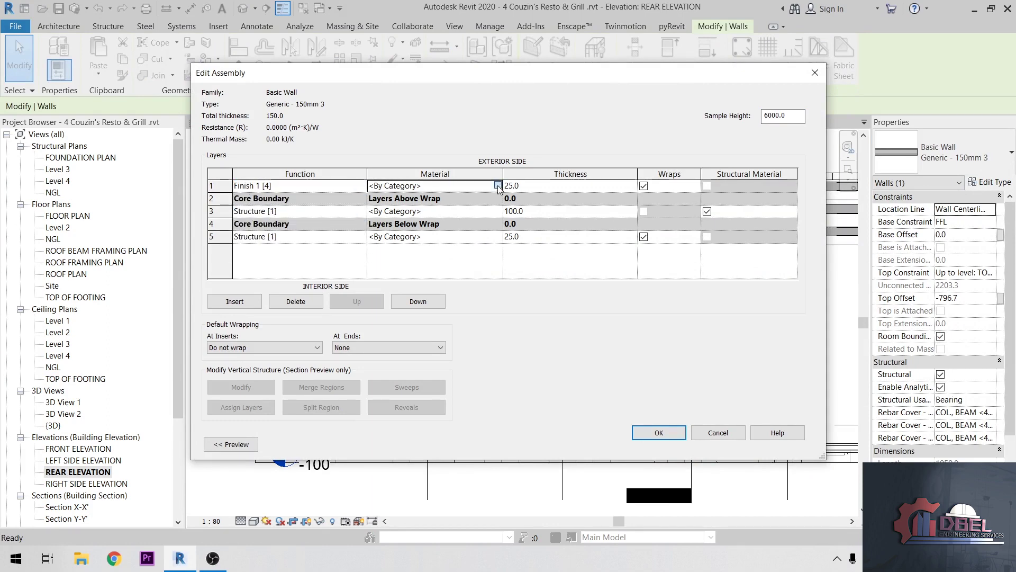
pyautogui.click(498, 185)
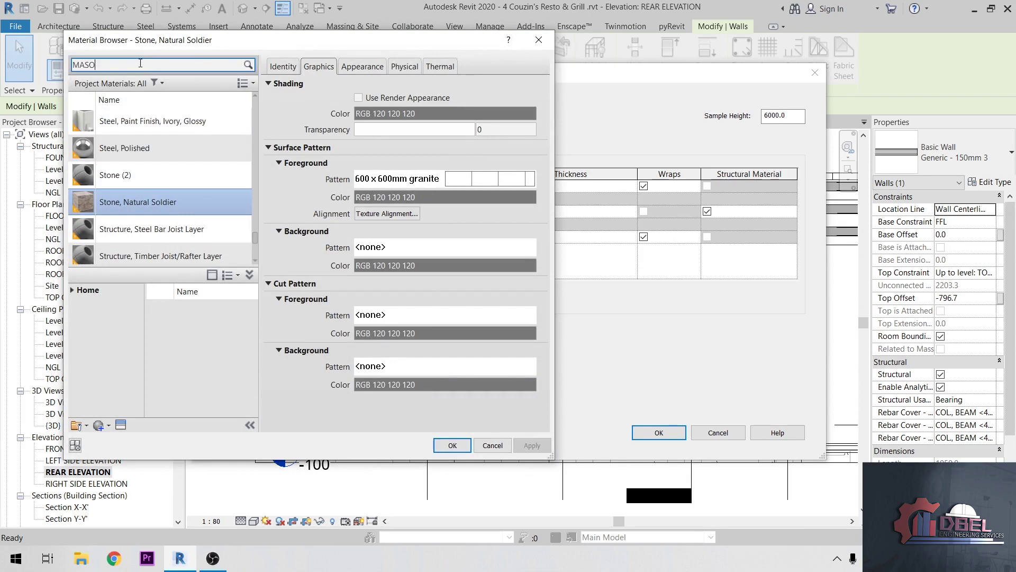
# Step: Search for MASONRY and assign the 200 X 400MM CHB model pattern as its surface fill
pyautogui.click(141, 63)
pyautogui.write('MASONRY')
pyautogui.press('Return')
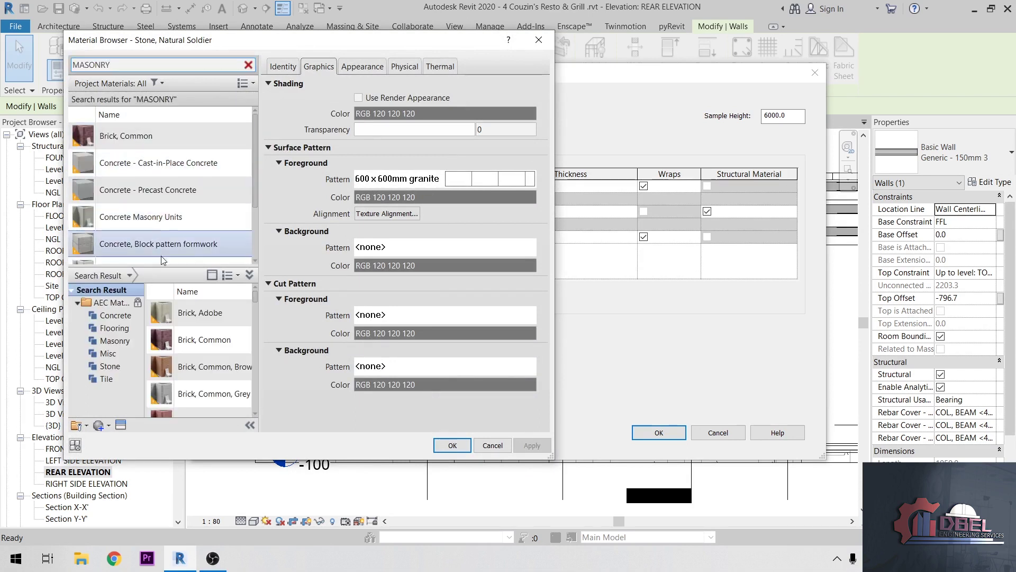
pyautogui.scroll(-1, 161, 256)
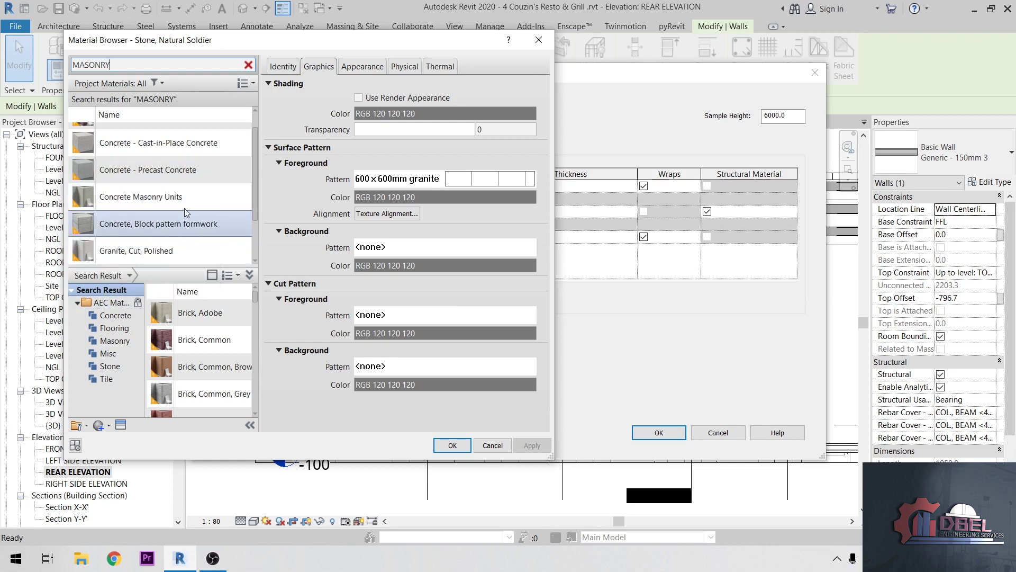
pyautogui.scroll(1, 214, 127)
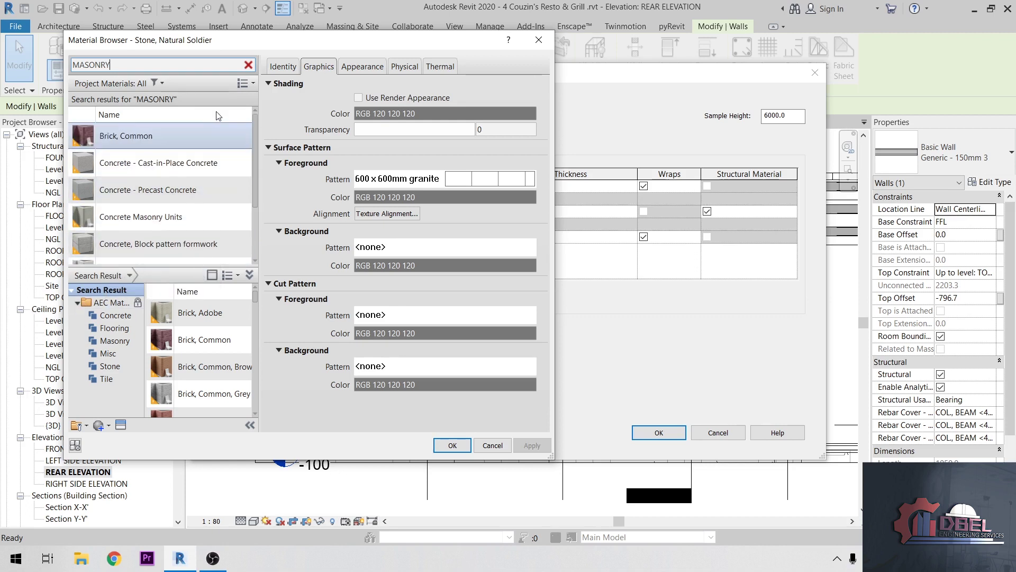
pyautogui.scroll(-3, 215, 173)
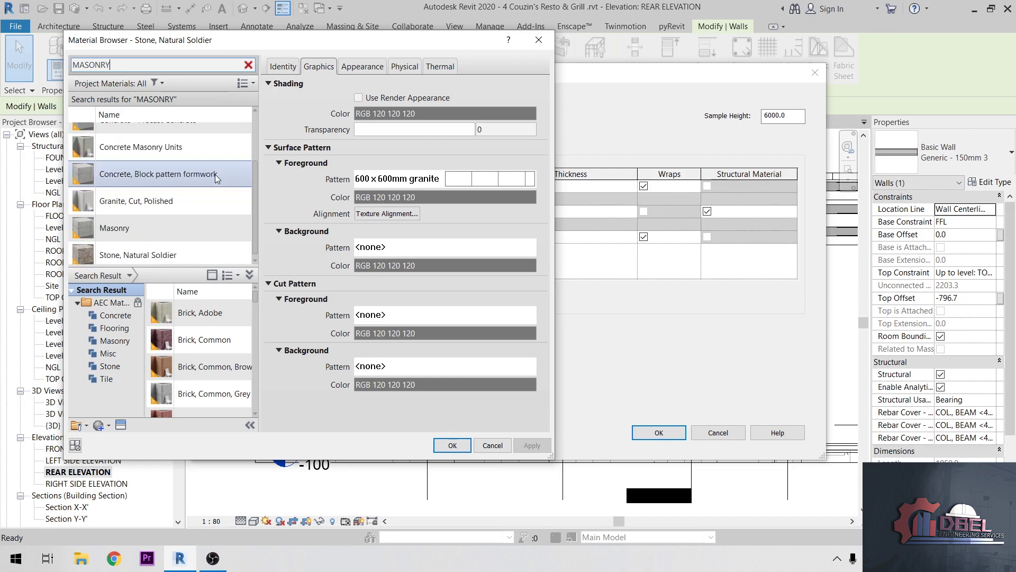
pyautogui.click(187, 222)
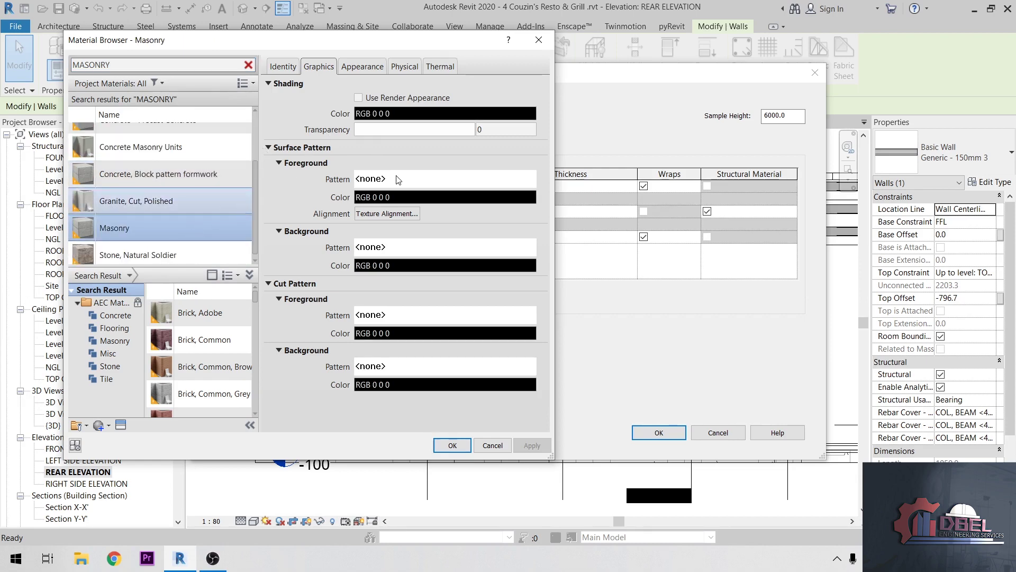
pyautogui.click(414, 180)
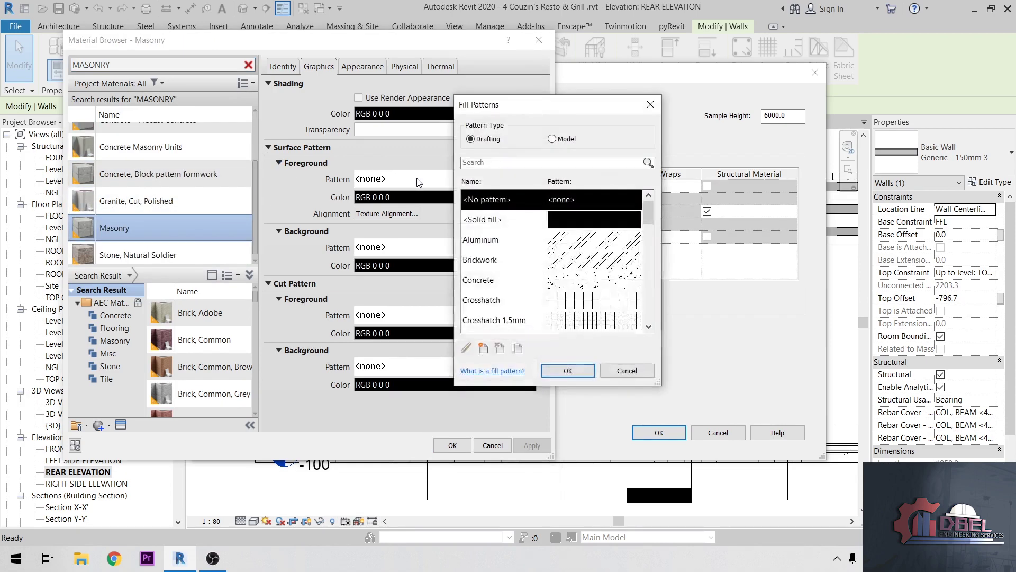
pyautogui.click(553, 139)
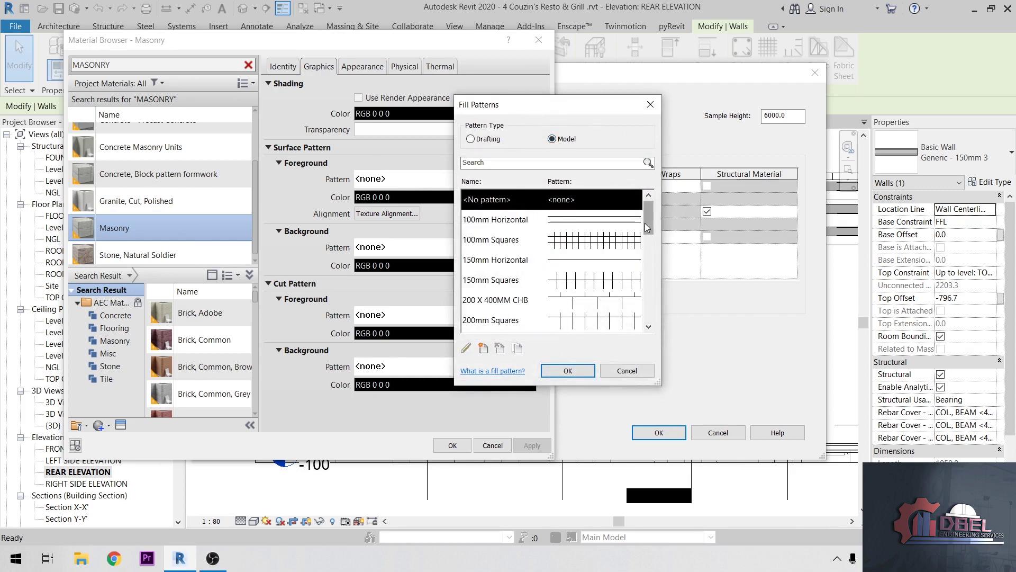
pyautogui.click(497, 298)
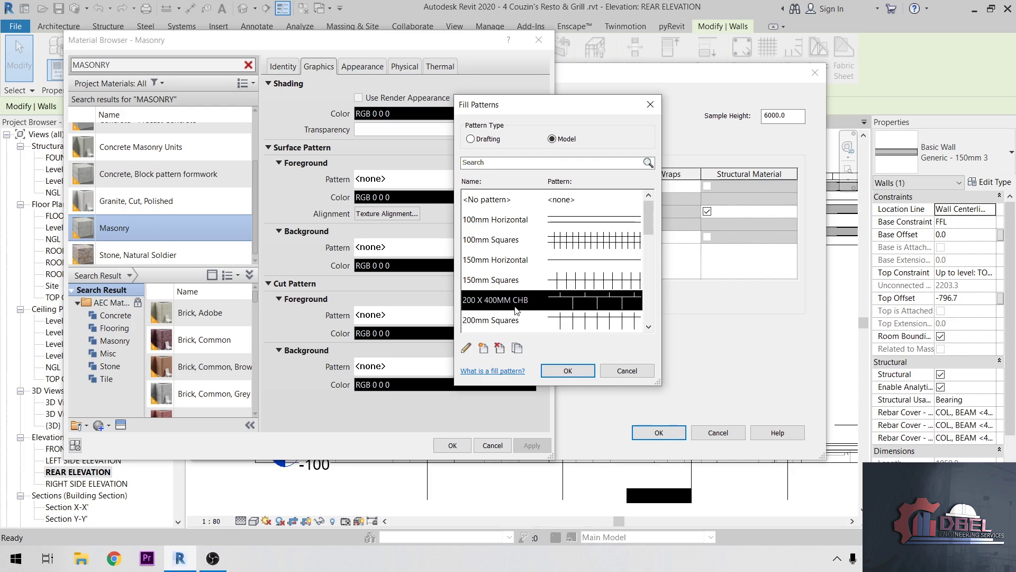
pyautogui.click(576, 374)
# Step: Confirm the material, assembly and type dialogs, then view the firewall's brick pattern
pyautogui.click(453, 445)
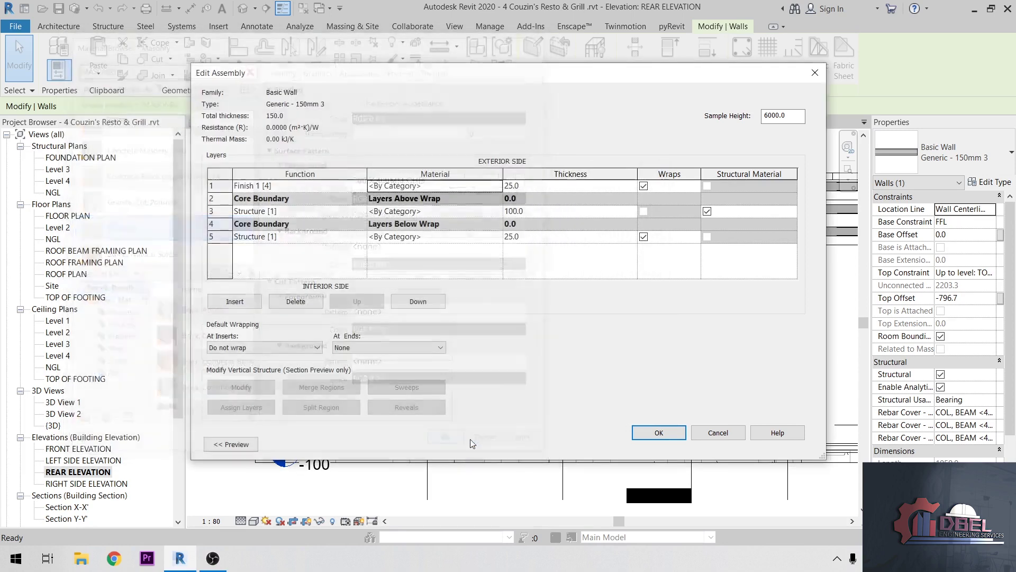
pyautogui.click(660, 434)
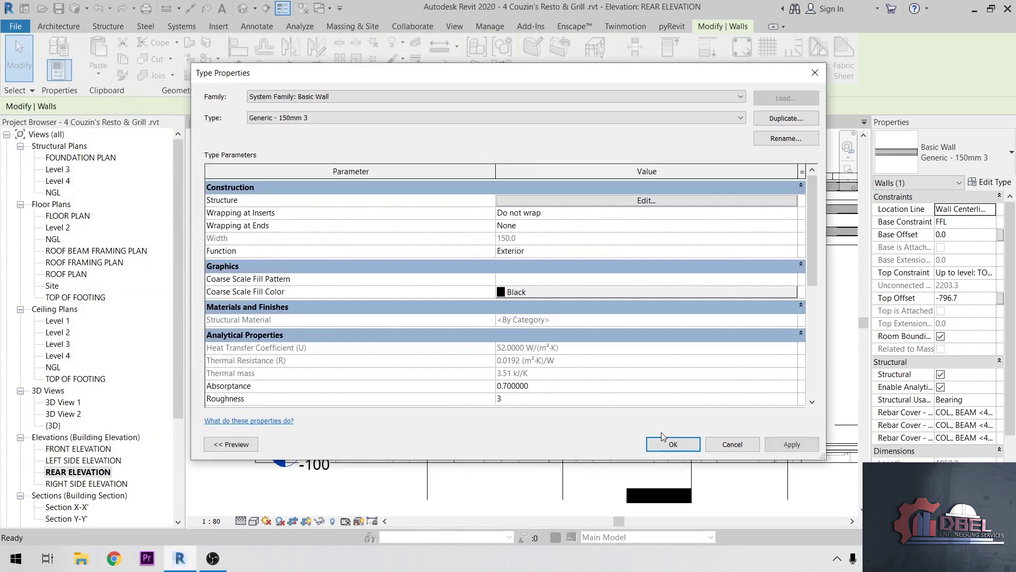
pyautogui.click(659, 443)
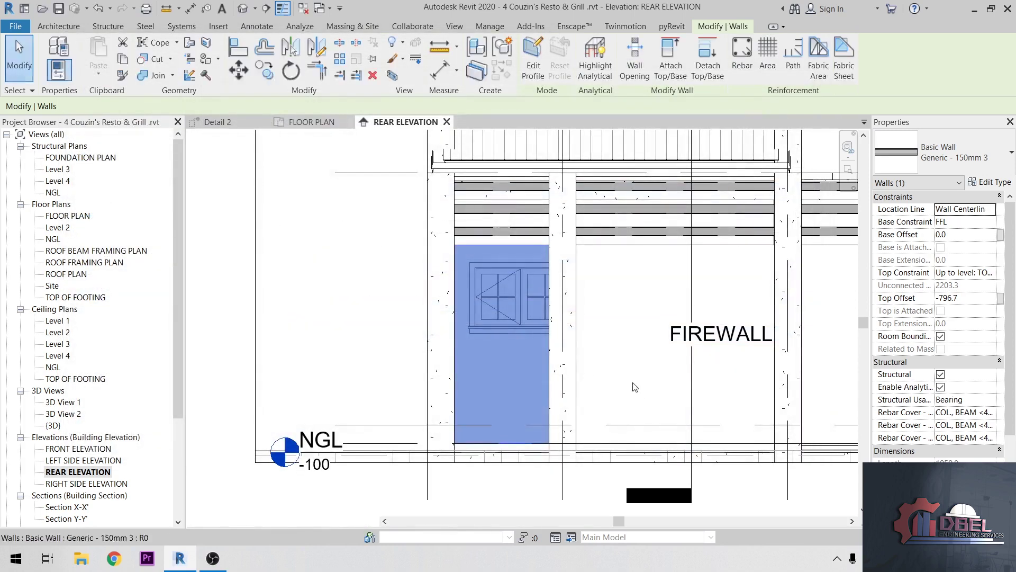
pyautogui.click(357, 300)
pyautogui.moveTo(528, 308); pyautogui.dragTo(426, 321, button='middle')
pyautogui.scroll(2, 494, 259)
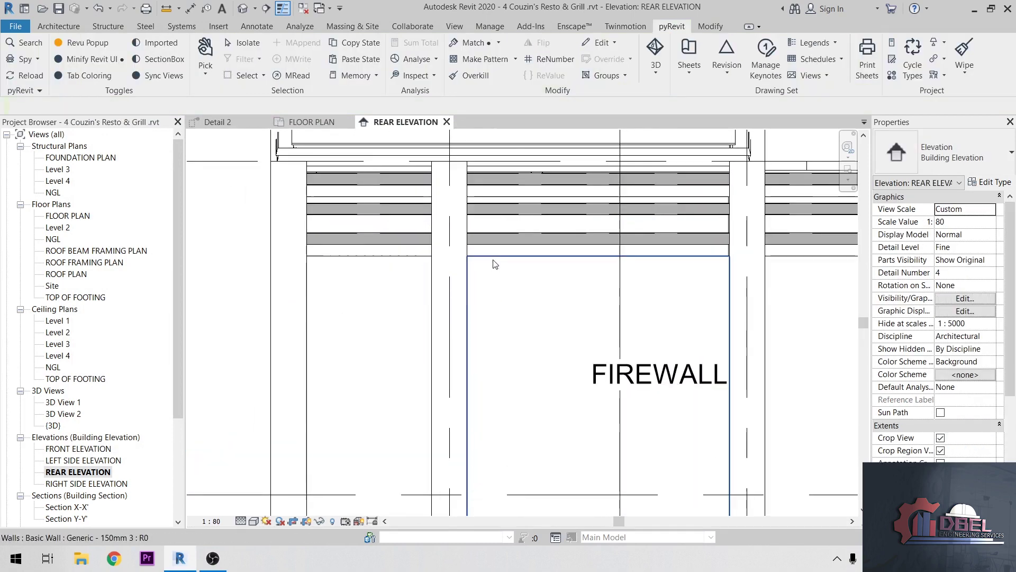
# Step: Add aligned dimensions showing one brick's 200 height and 400 length
pyautogui.click(254, 26)
pyautogui.click(13, 53)
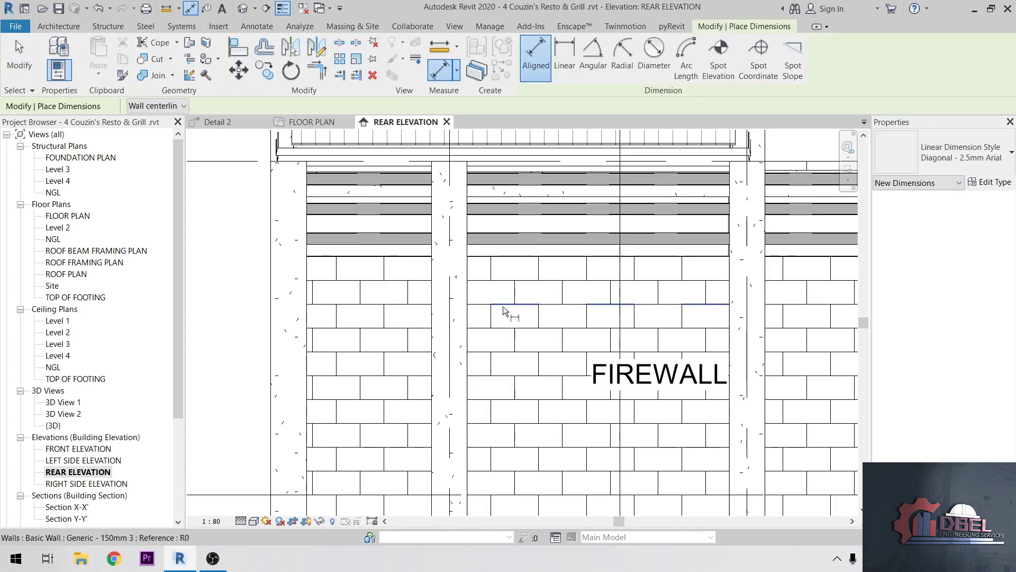
pyautogui.click(503, 305)
pyautogui.click(502, 329)
pyautogui.click(476, 361)
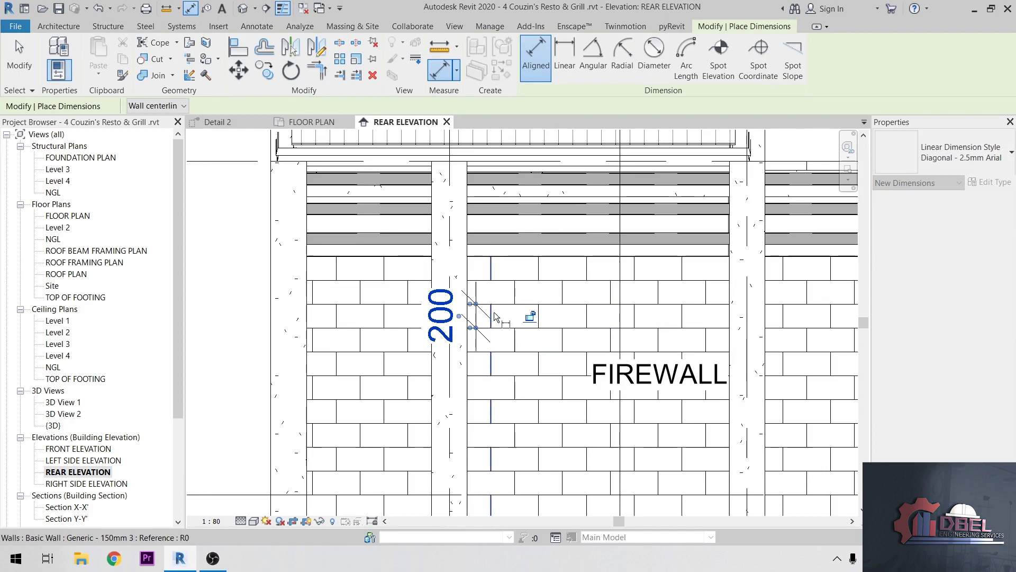
pyautogui.scroll(1, 494, 306)
pyautogui.click(492, 318)
pyautogui.click(554, 317)
pyautogui.click(564, 310)
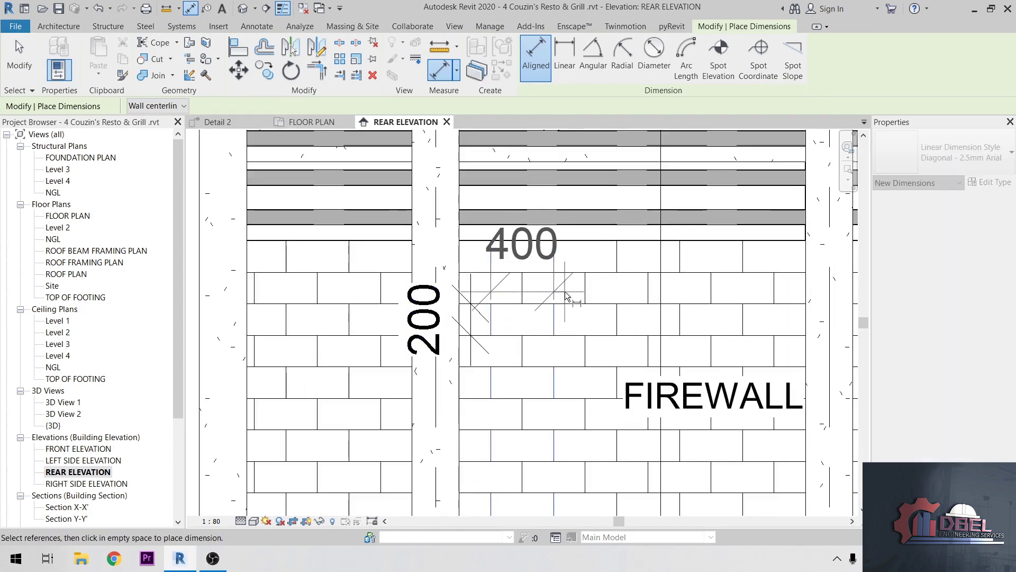
pyautogui.scroll(-2, 564, 312)
pyautogui.press('Escape')
pyautogui.press('Escape')
pyautogui.scroll(-2, 585, 327)
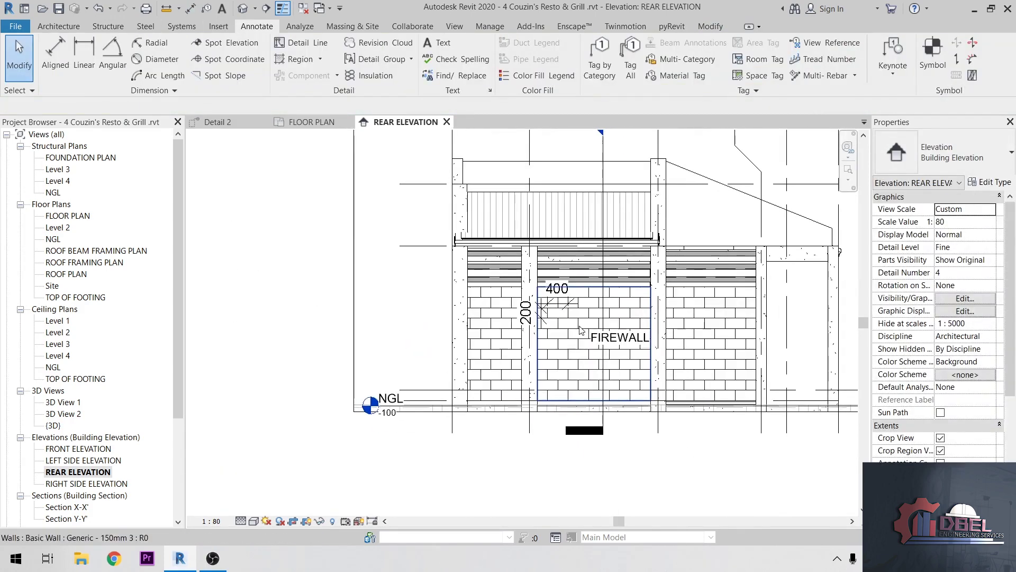
pyautogui.scroll(-4, 114, 368)
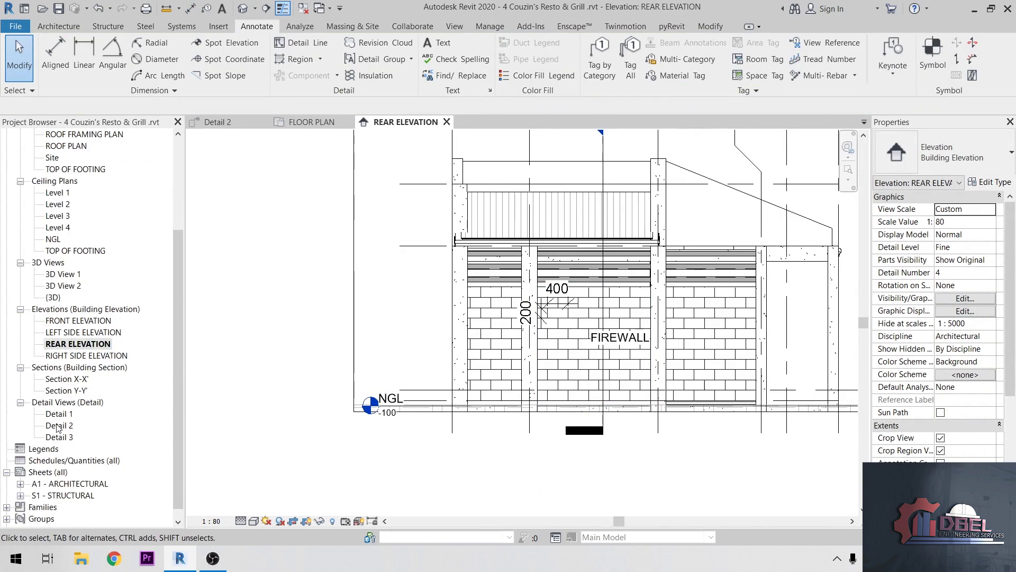
# Step: Open the Detail 1 view and move the 5 x16mm rebar note lower below the footing
pyautogui.doubleClick(55, 414)
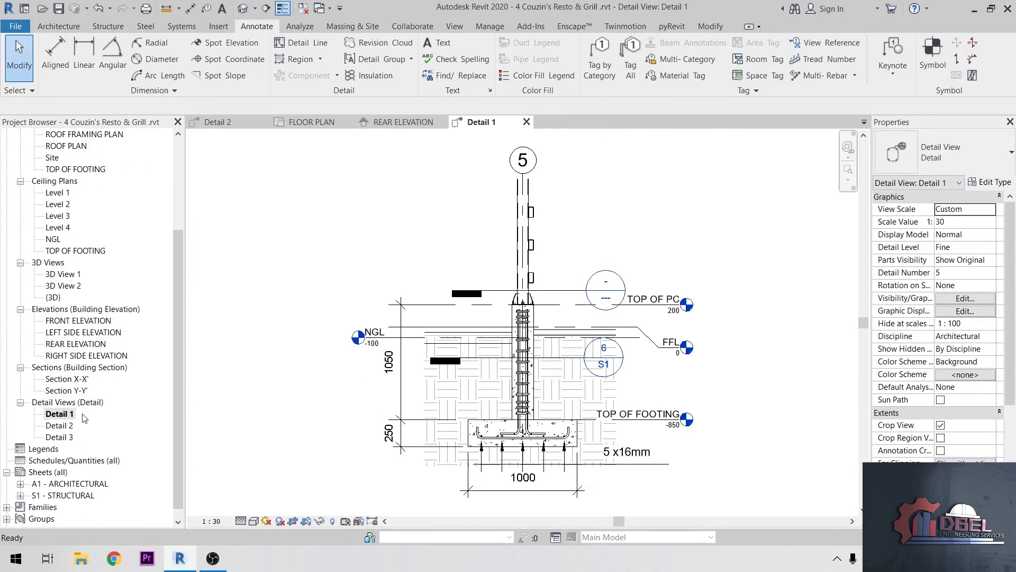
pyautogui.scroll(5, 407, 372)
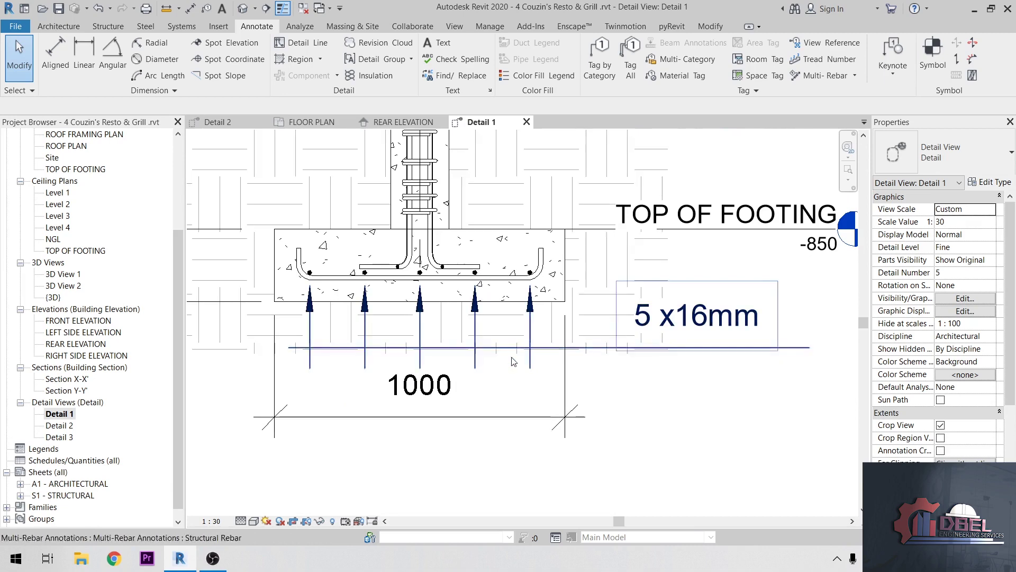
pyautogui.moveTo(531, 369); pyautogui.dragTo(499, 337, button='middle')
pyautogui.click(569, 316)
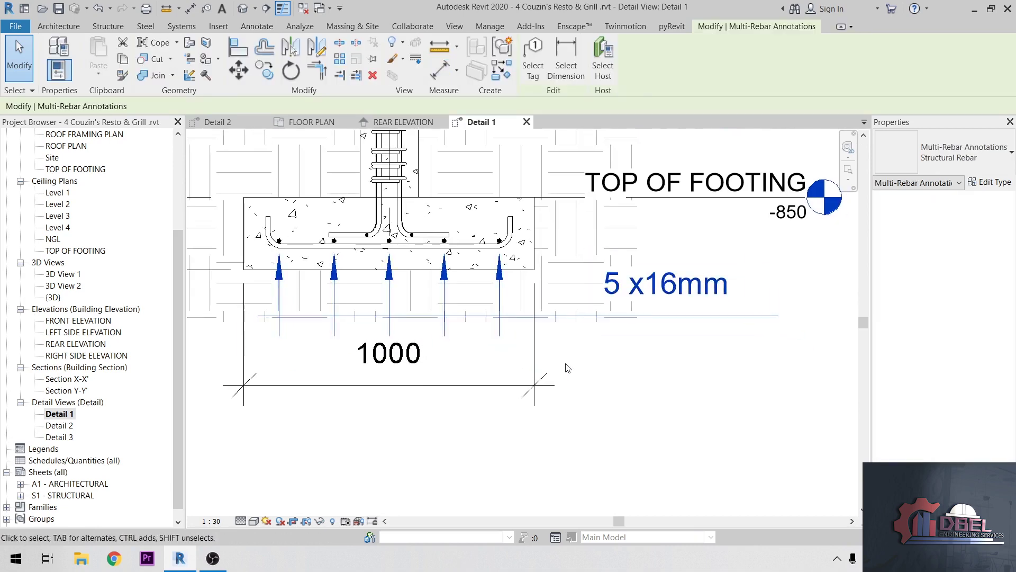
pyautogui.scroll(-3, 567, 307)
pyautogui.moveTo(540, 288); pyautogui.dragTo(540, 395)
pyautogui.press('Escape')
pyautogui.scroll(2, 464, 259)
pyautogui.moveTo(467, 308); pyautogui.dragTo(484, 329, button='middle')
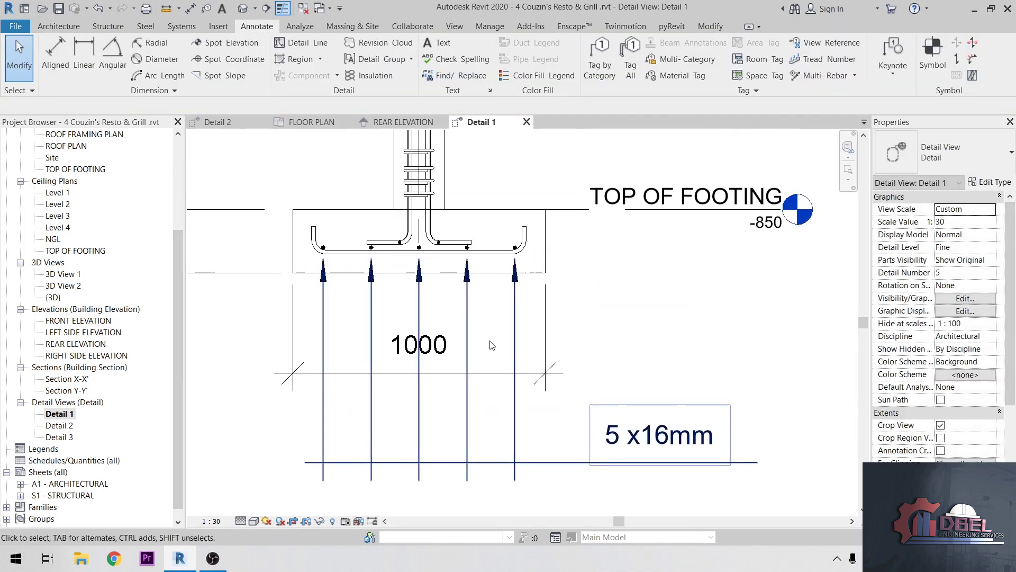
# Step: Drag the 1000 dimension further down beneath the footing
pyautogui.click(525, 374)
pyautogui.moveTo(525, 380); pyautogui.dragTo(525, 269, button='middle')
pyautogui.moveTo(520, 262); pyautogui.dragTo(519, 401)
pyautogui.click(538, 379)
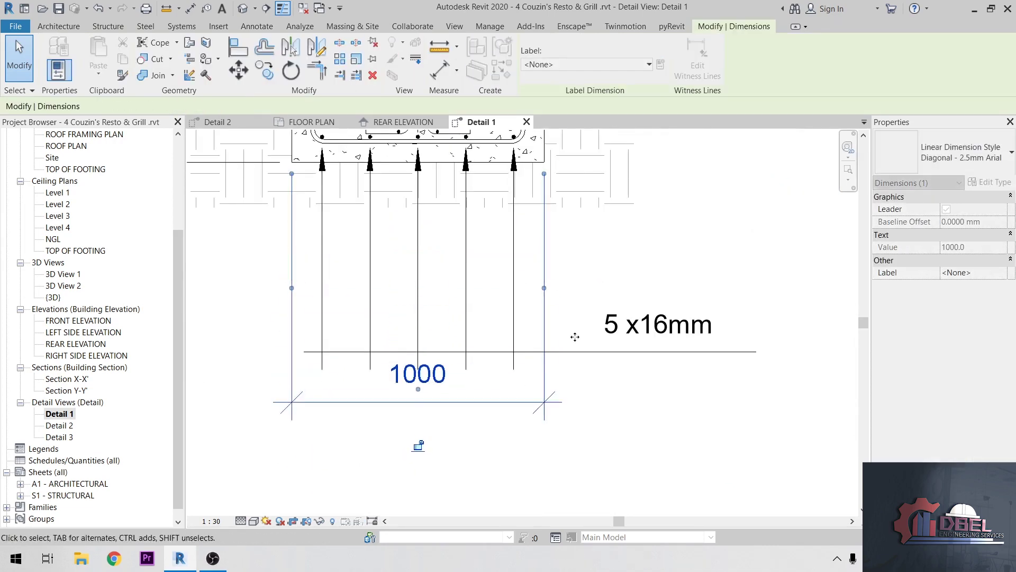
pyautogui.moveTo(434, 198); pyautogui.dragTo(444, 332, button='middle')
pyautogui.scroll(2, 342, 322)
pyautogui.scroll(1, 258, 287)
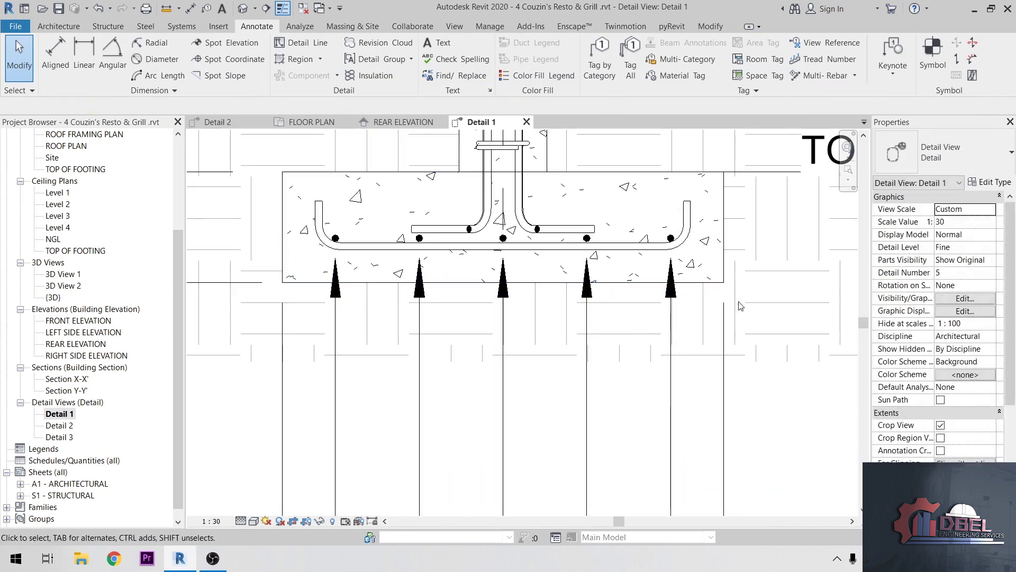
pyautogui.scroll(-4, 407, 323)
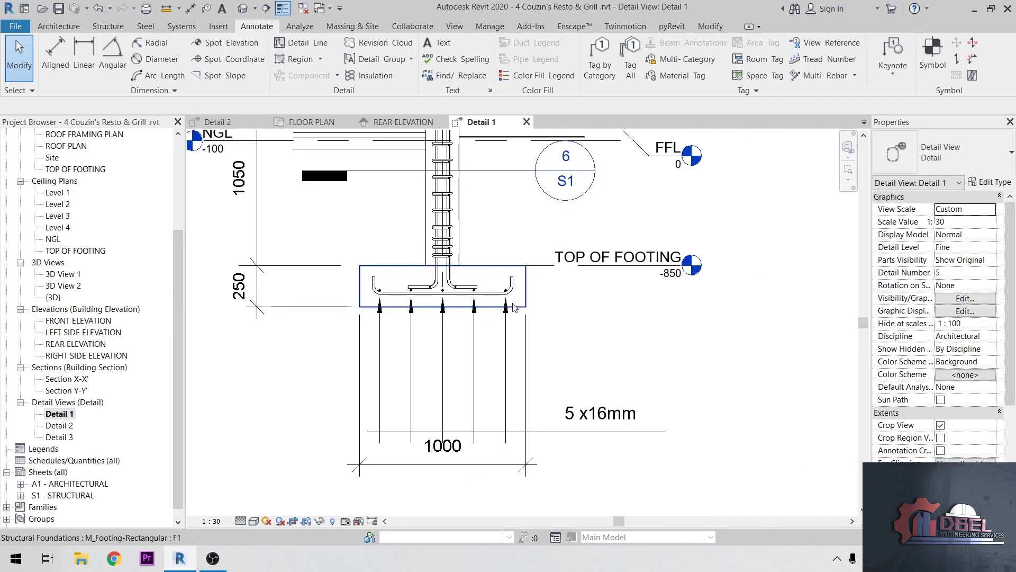
pyautogui.scroll(2, 513, 307)
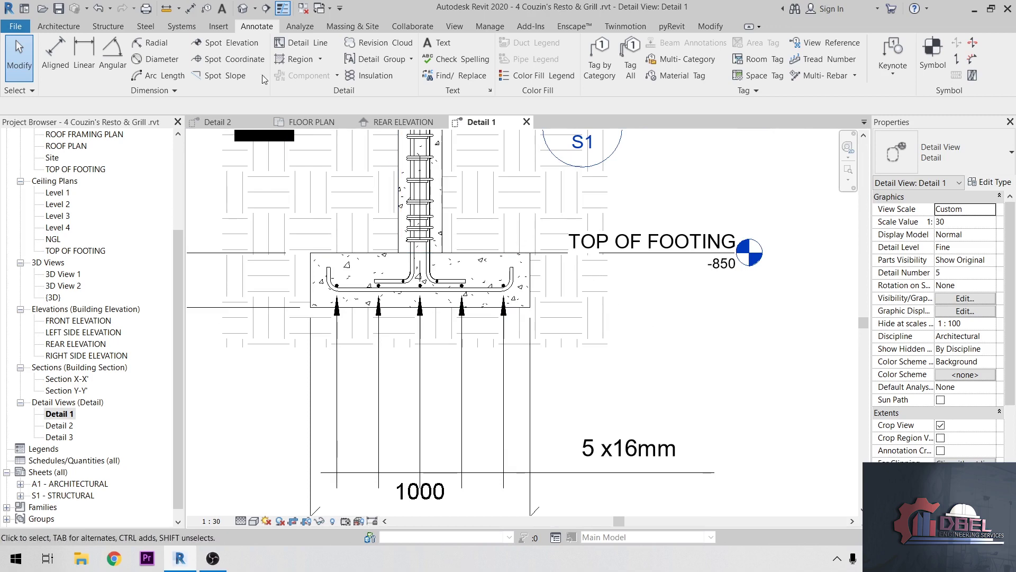
# Step: Draw a radius 20 detail-line circle beside the footing
pyautogui.click(301, 45)
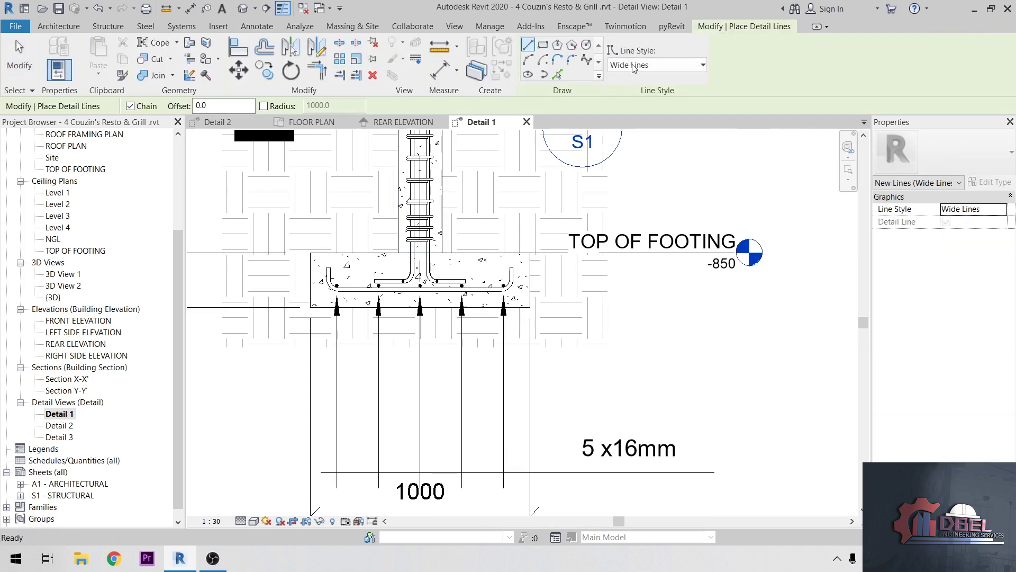
pyautogui.click(586, 45)
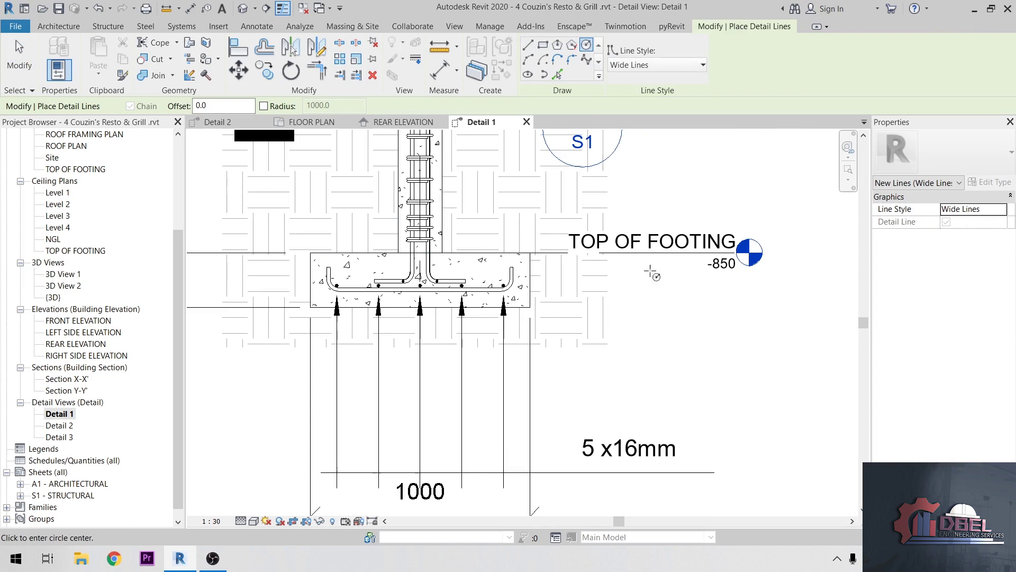
pyautogui.scroll(2, 646, 270)
pyautogui.click(574, 298)
pyautogui.click(581, 300)
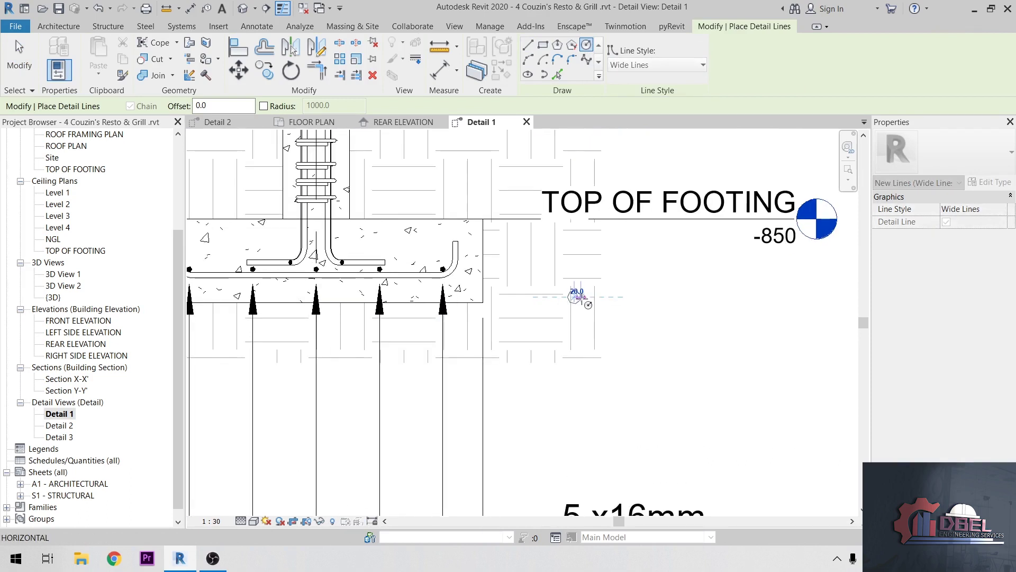
pyautogui.scroll(3, 581, 299)
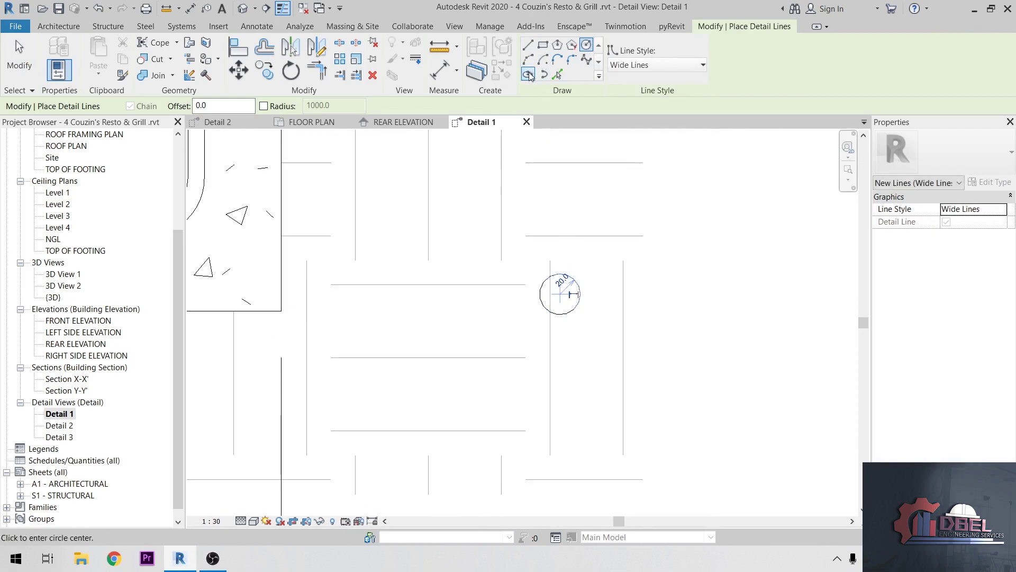
# Step: Add an ellipse below the circle and a small radius 10 circle
pyautogui.click(528, 75)
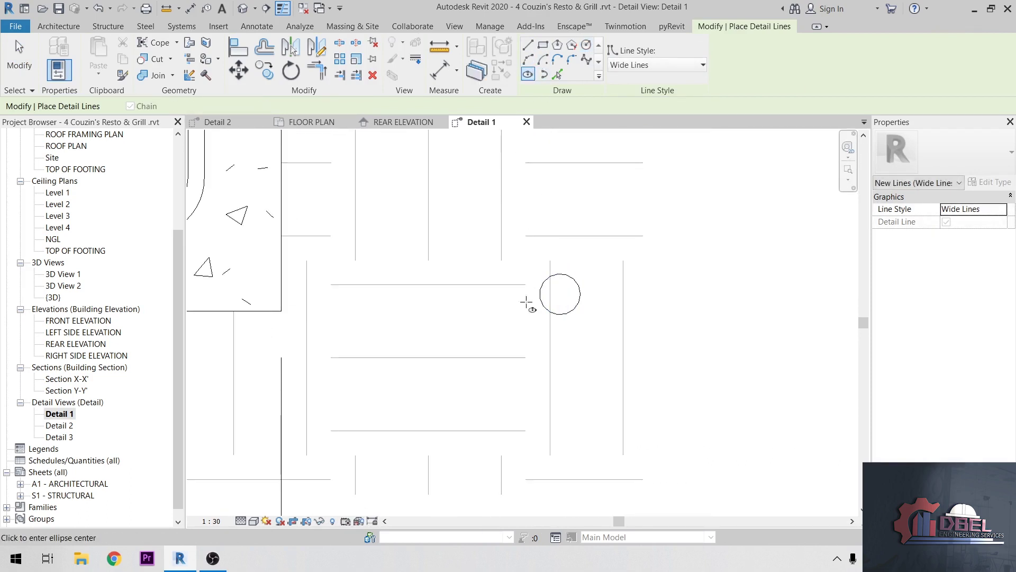
pyautogui.click(521, 332)
pyautogui.click(523, 316)
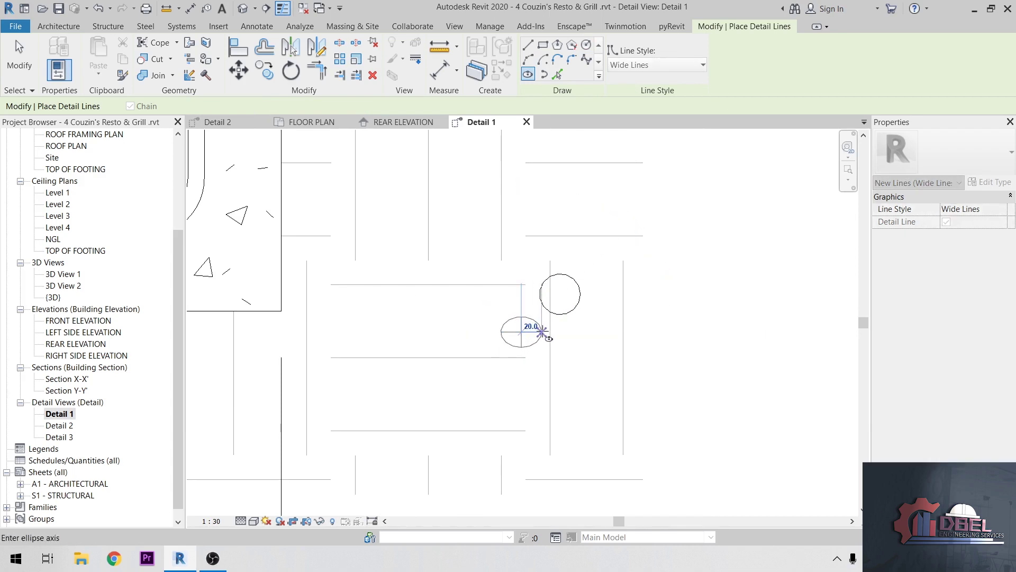
pyautogui.click(542, 331)
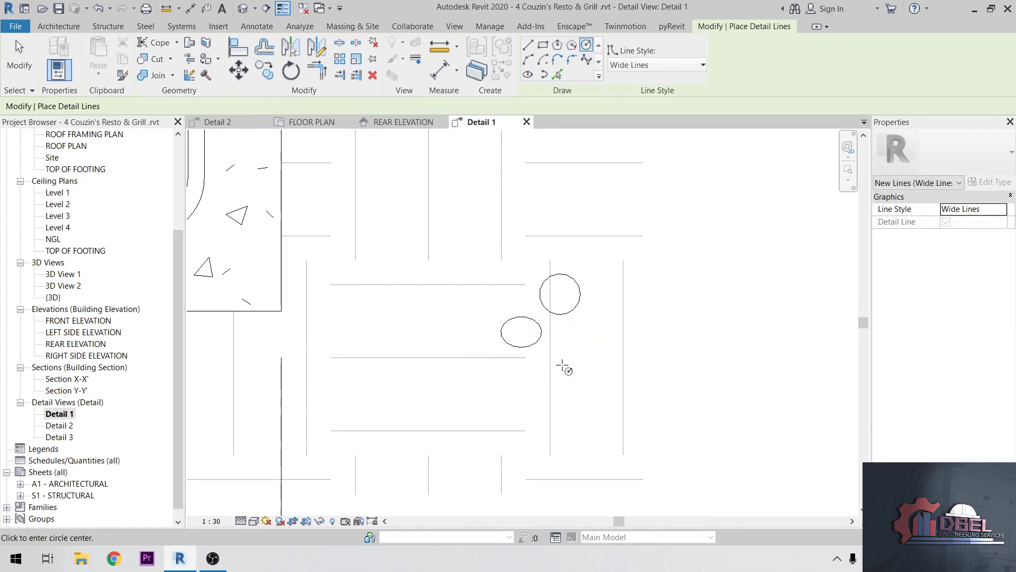
pyautogui.click(586, 45)
pyautogui.click(564, 332)
pyautogui.scroll(1, 566, 333)
pyautogui.click(573, 321)
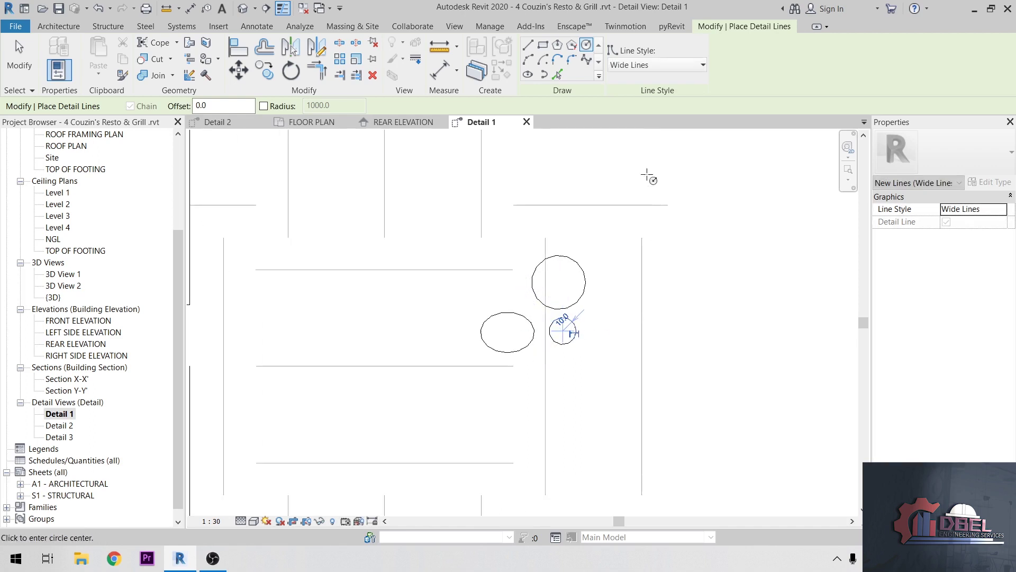
# Step: Sketch a closed spline pebble outline beside the small circle
pyautogui.click(586, 59)
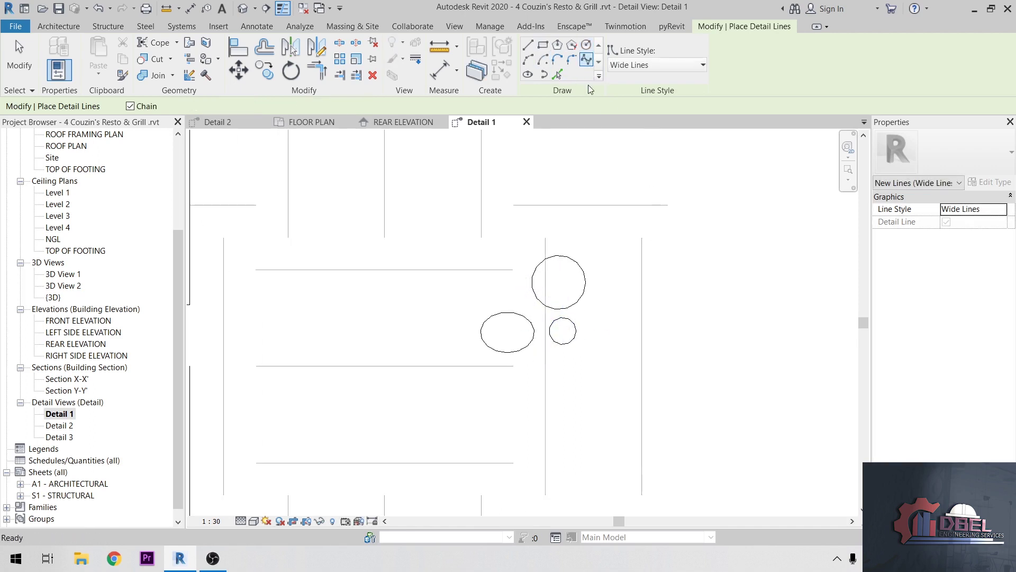
pyautogui.scroll(2, 606, 317)
pyautogui.click(595, 309)
pyautogui.click(576, 333)
pyautogui.click(588, 359)
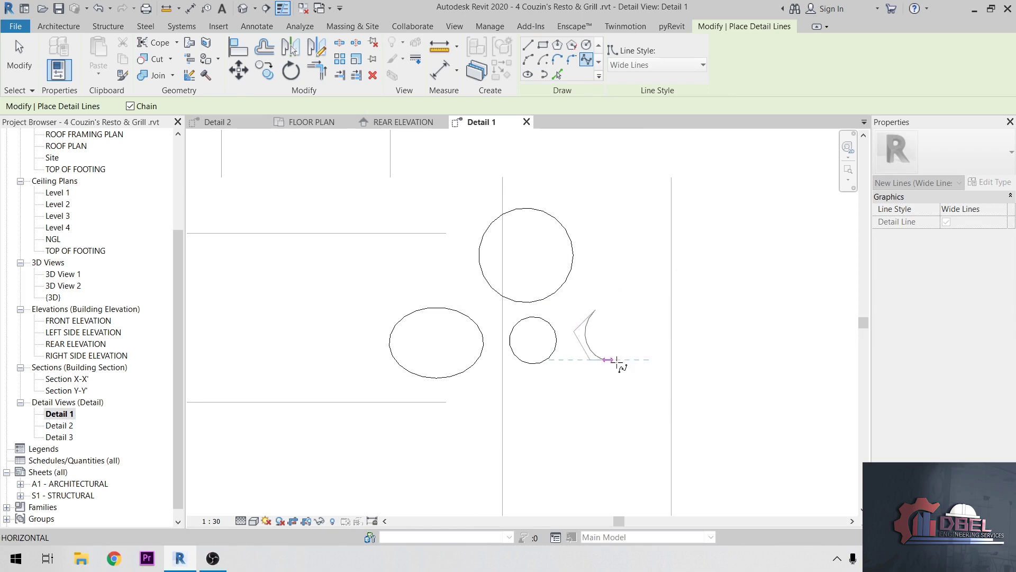
pyautogui.click(629, 358)
pyautogui.click(647, 308)
pyautogui.click(612, 284)
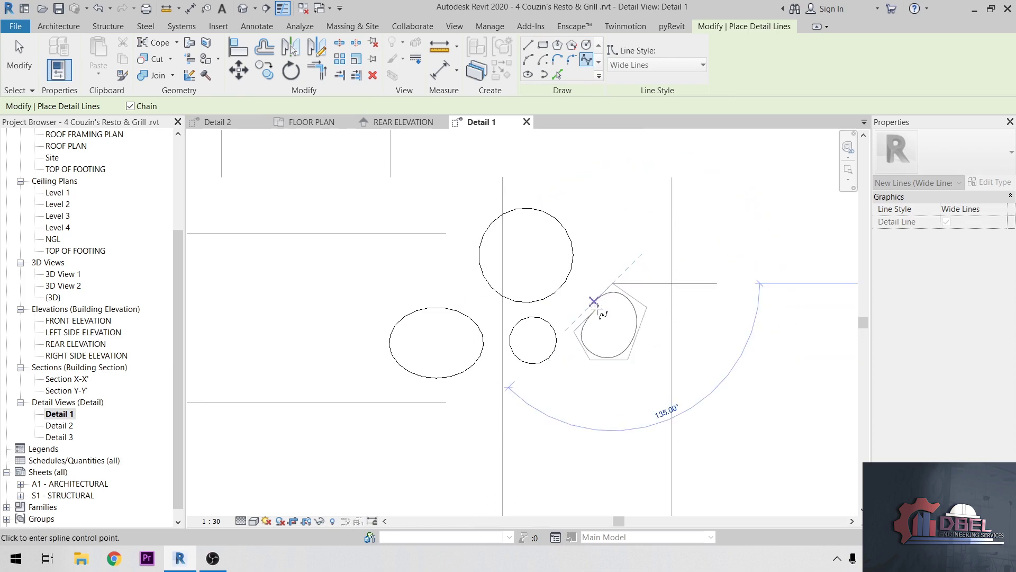
pyautogui.scroll(3, 596, 303)
pyautogui.click(596, 303)
pyautogui.press('Escape')
pyautogui.scroll(-4, 602, 345)
# Step: Add one more small pebble circle and stop drawing
pyautogui.click(586, 45)
pyautogui.click(608, 284)
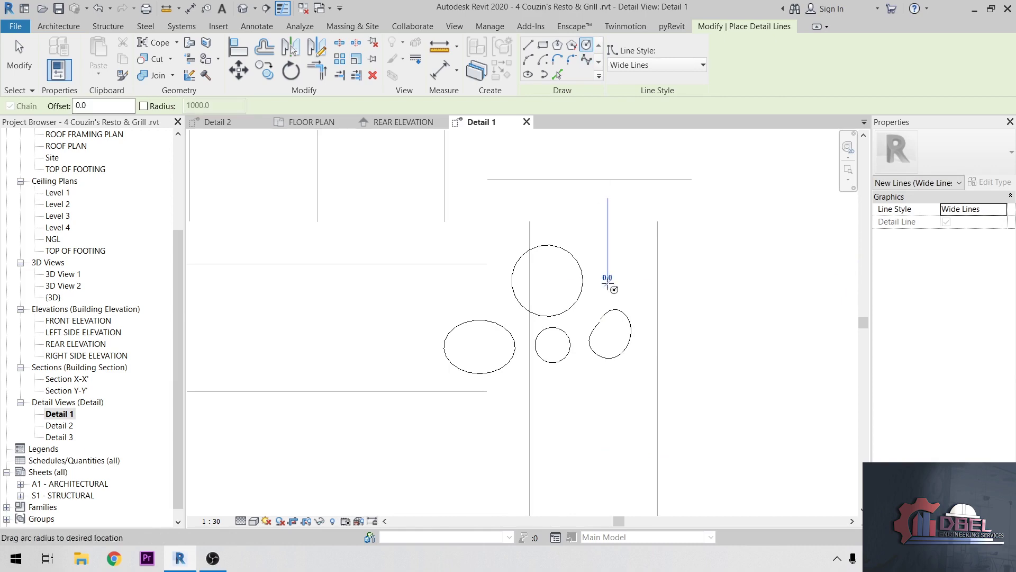
pyautogui.click(626, 285)
pyautogui.scroll(-5, 615, 304)
pyautogui.press('Escape')
pyautogui.press('Escape')
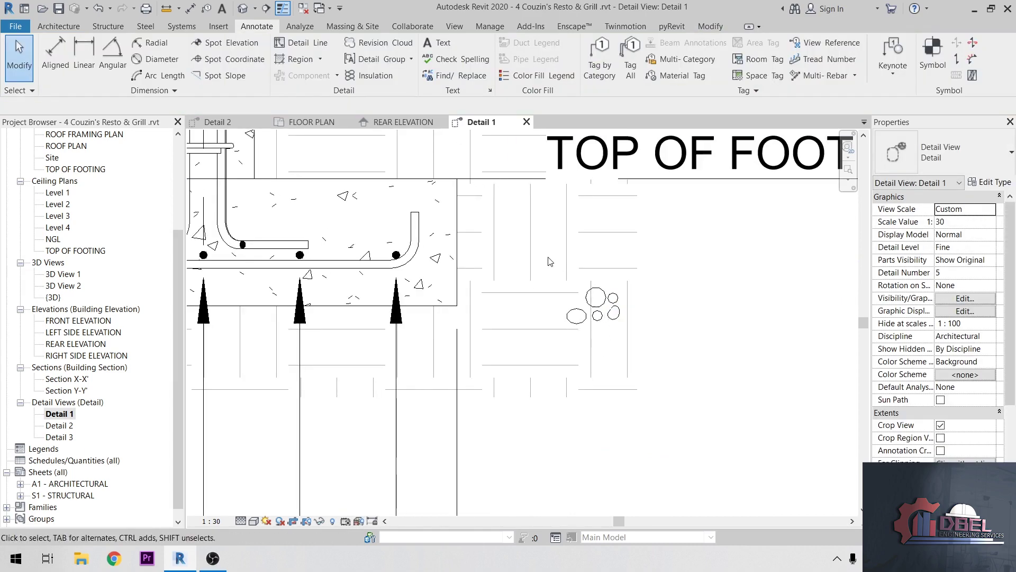
# Step: Window-select all the pebble shapes beside the footing
pyautogui.moveTo(546, 257); pyautogui.dragTo(655, 349)
pyautogui.moveTo(600, 382); pyautogui.dragTo(481, 386, button='middle')
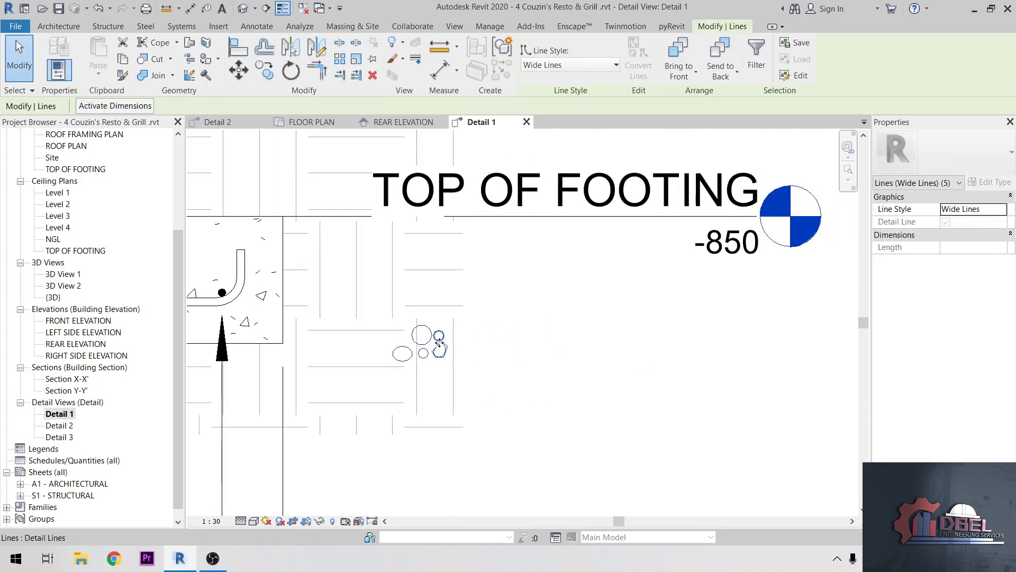
pyautogui.moveTo(440, 343); pyautogui.dragTo(377, 392)
pyautogui.moveTo(391, 365); pyautogui.dragTo(570, 342, button='middle')
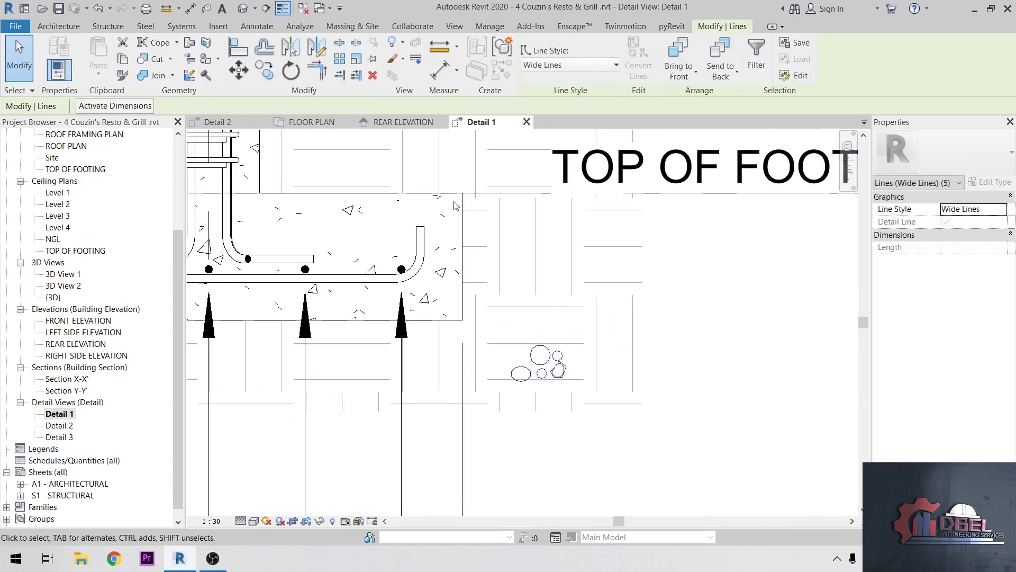
# Step: Use pyRevit Make Pattern to create the GRAVEL BEDDING drafting pattern from the pebbles
pyautogui.click(672, 26)
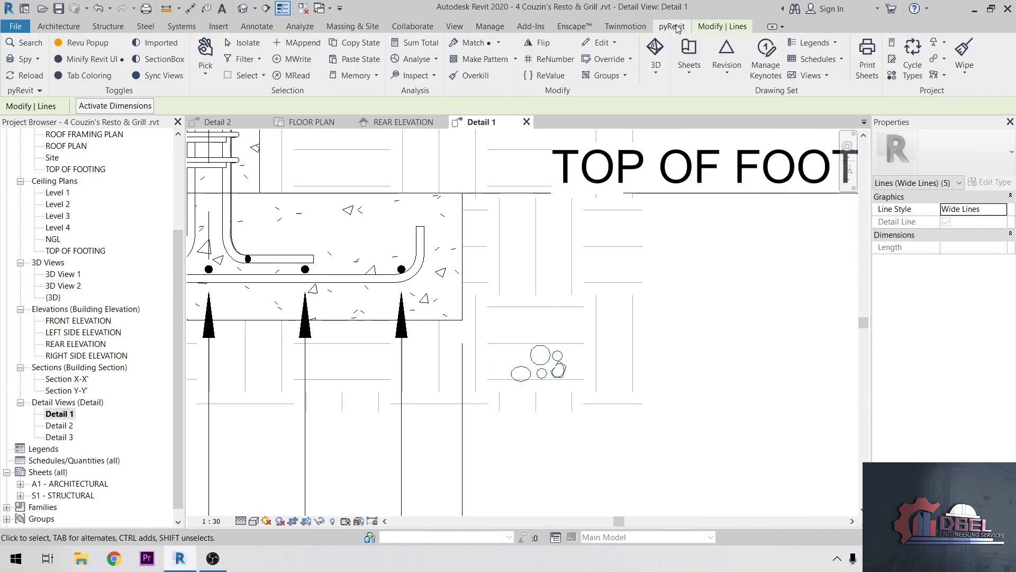
pyautogui.click(479, 58)
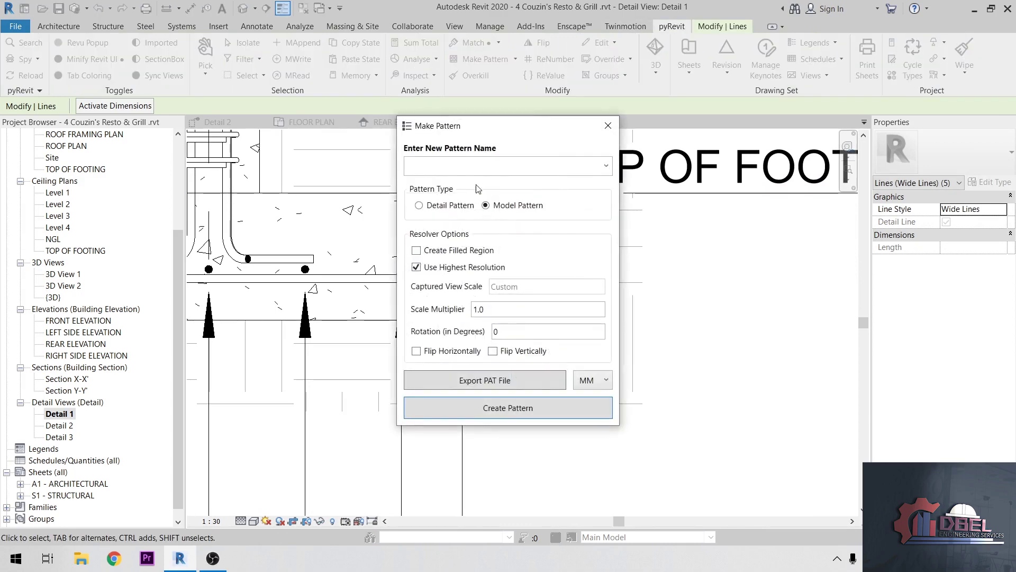
pyautogui.write('GRAVEL BEDDING')
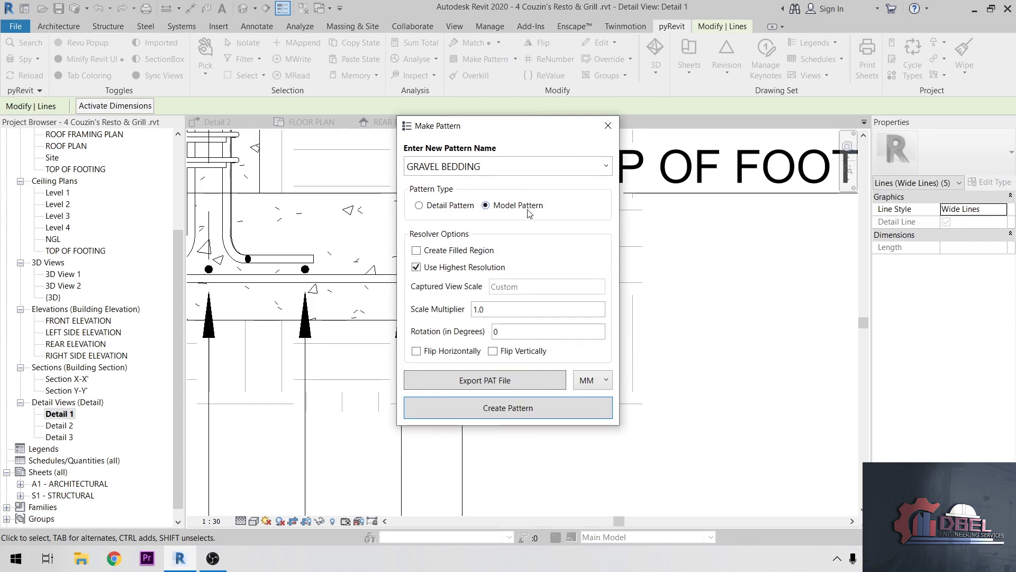
pyautogui.click(420, 206)
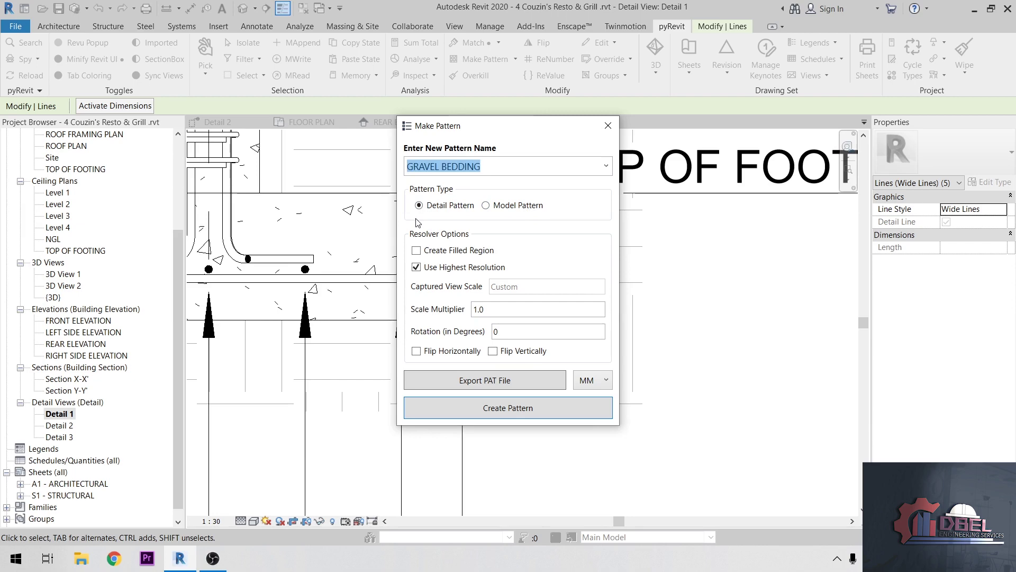
pyautogui.click(564, 409)
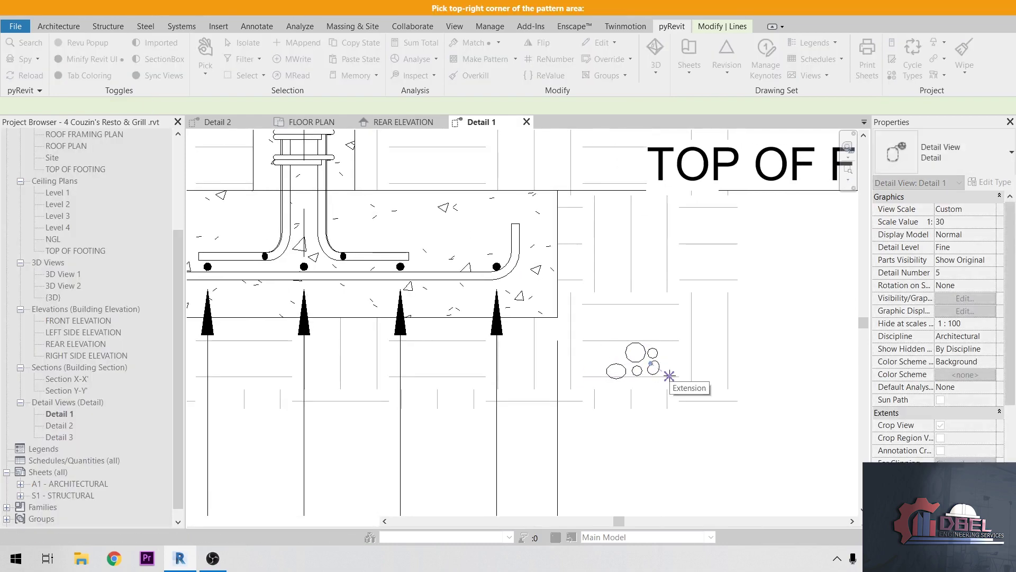
pyautogui.click(665, 381)
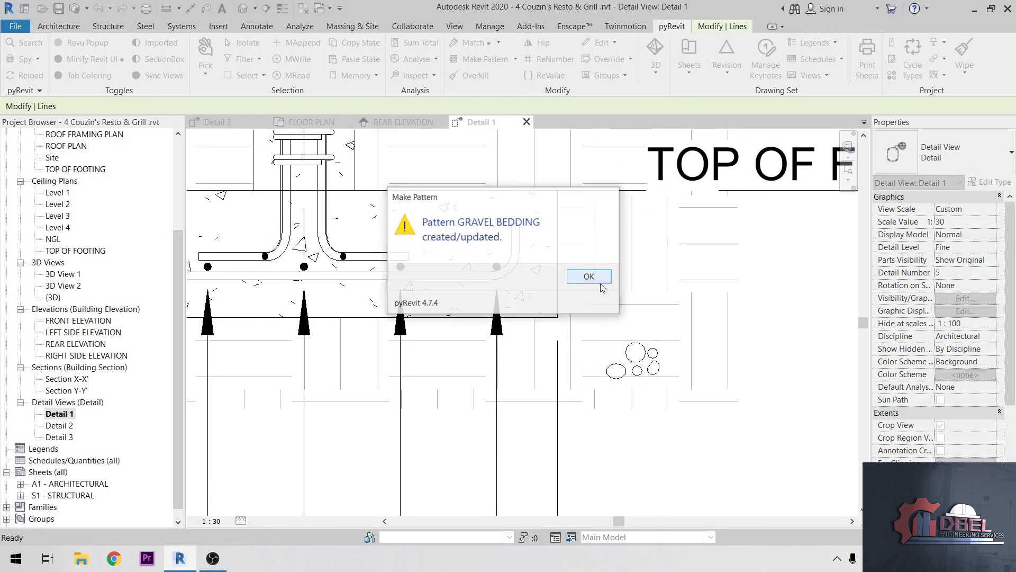
pyautogui.click(586, 275)
# Step: Delete the pebble sketches and centre the footing in view
pyautogui.moveTo(663, 381); pyautogui.dragTo(684, 397)
pyautogui.press('Delete')
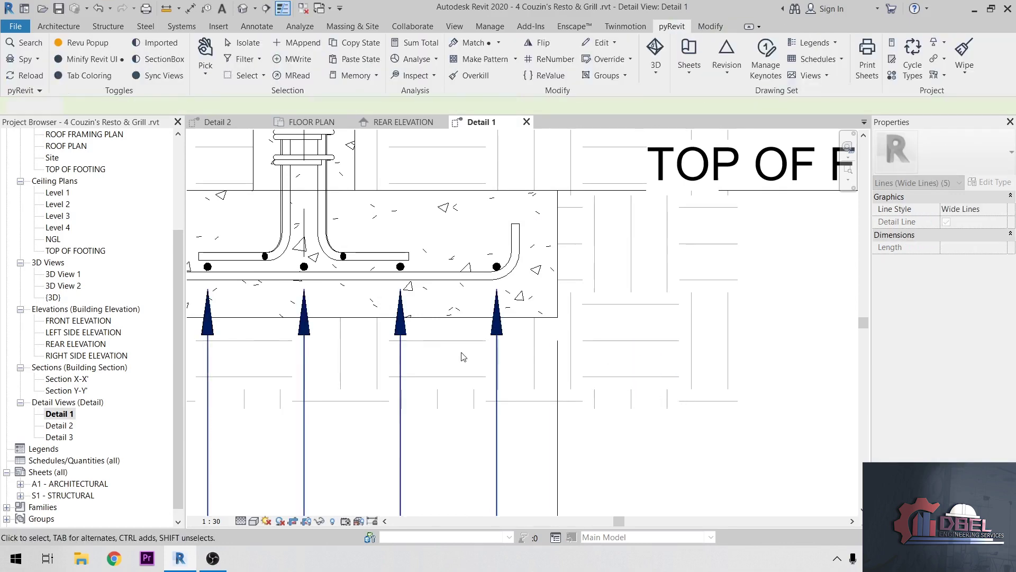
pyautogui.moveTo(423, 321); pyautogui.dragTo(629, 329, button='middle')
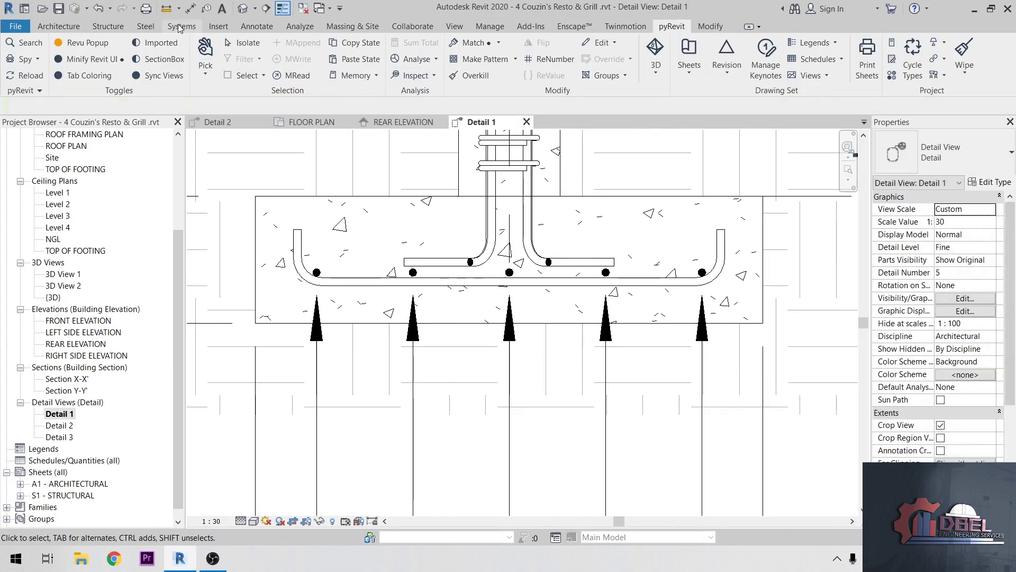
# Step: Sketch a 1000 x 100 rectangular filled region under the footing and open its type properties
pyautogui.click(257, 26)
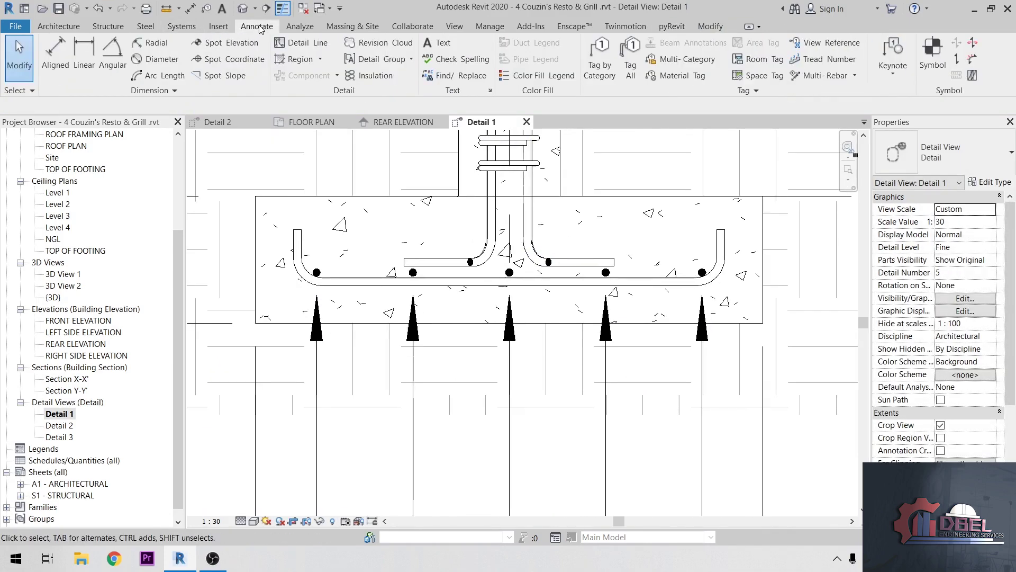
pyautogui.click(306, 62)
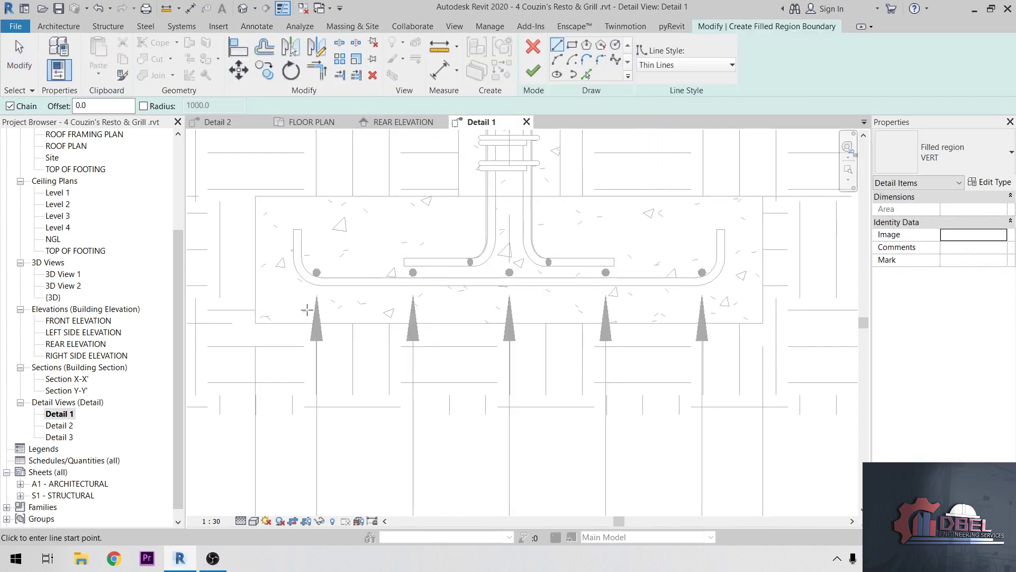
pyautogui.click(572, 45)
pyautogui.click(255, 323)
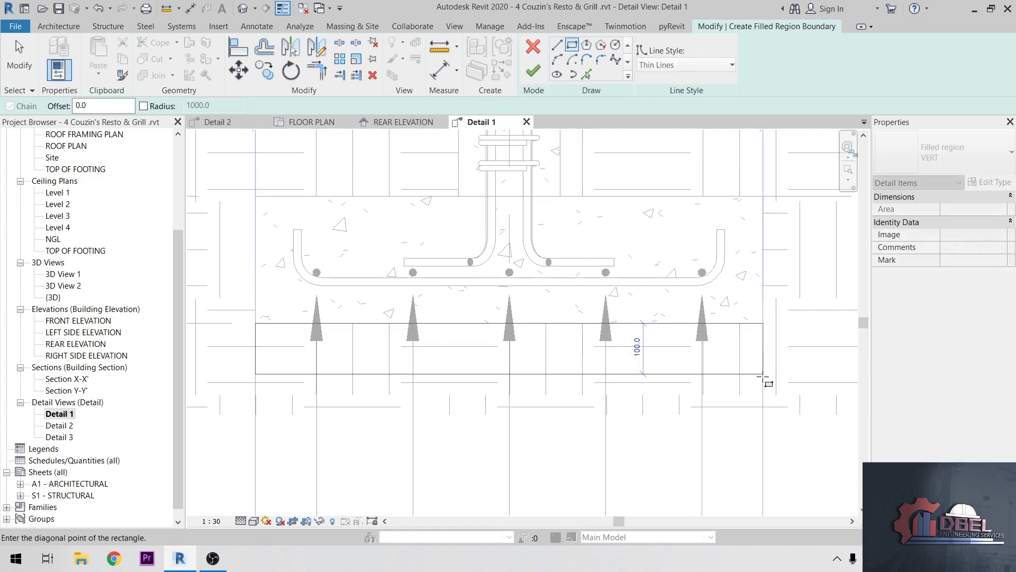
pyautogui.click(763, 373)
pyautogui.scroll(-2, 687, 390)
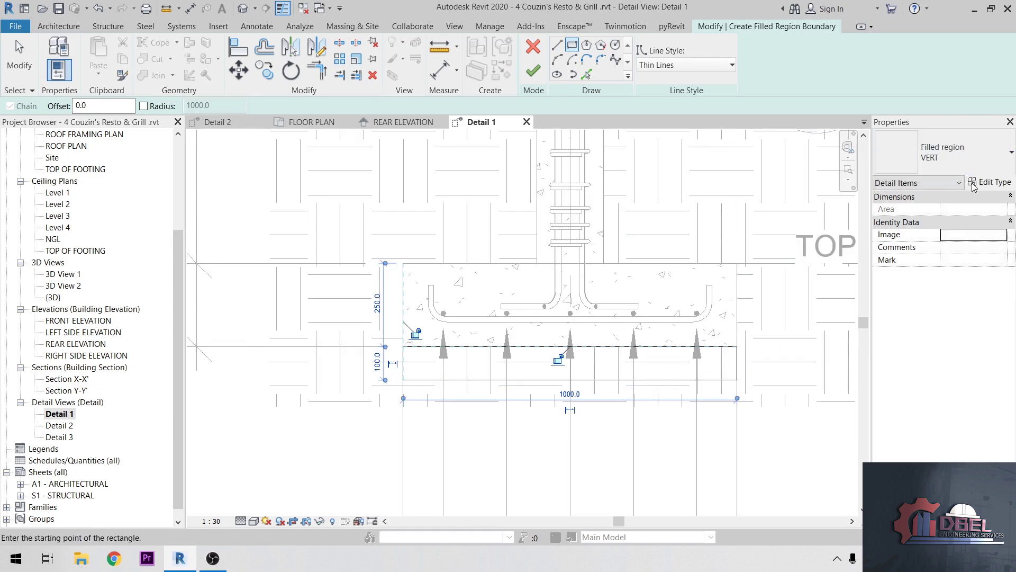
pyautogui.click(987, 183)
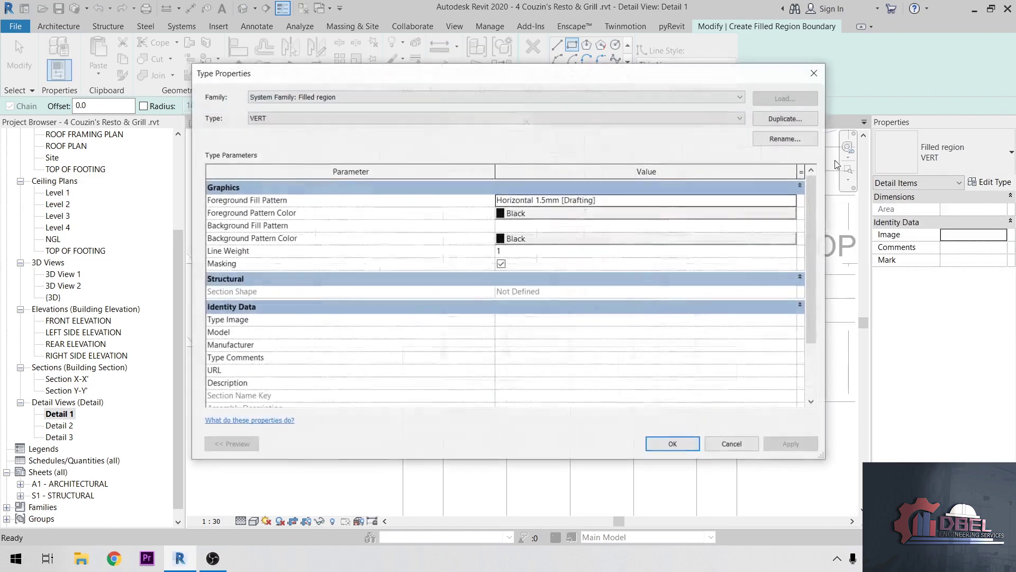
# Step: Duplicate VERT as GRAVEL BEDDING with the GRAVEL BEDDING foreground fill pattern
pyautogui.click(783, 121)
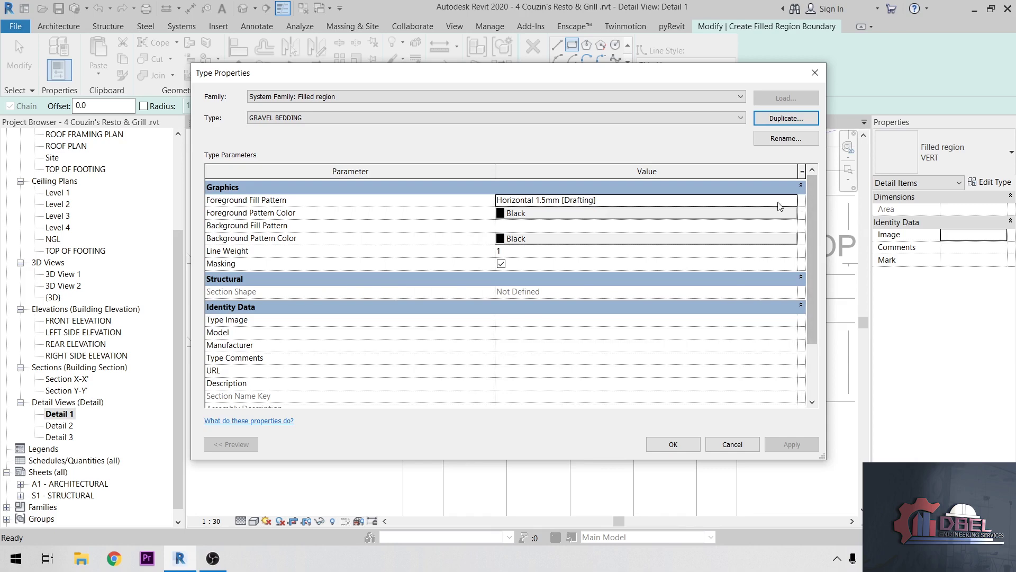
pyautogui.click(794, 200)
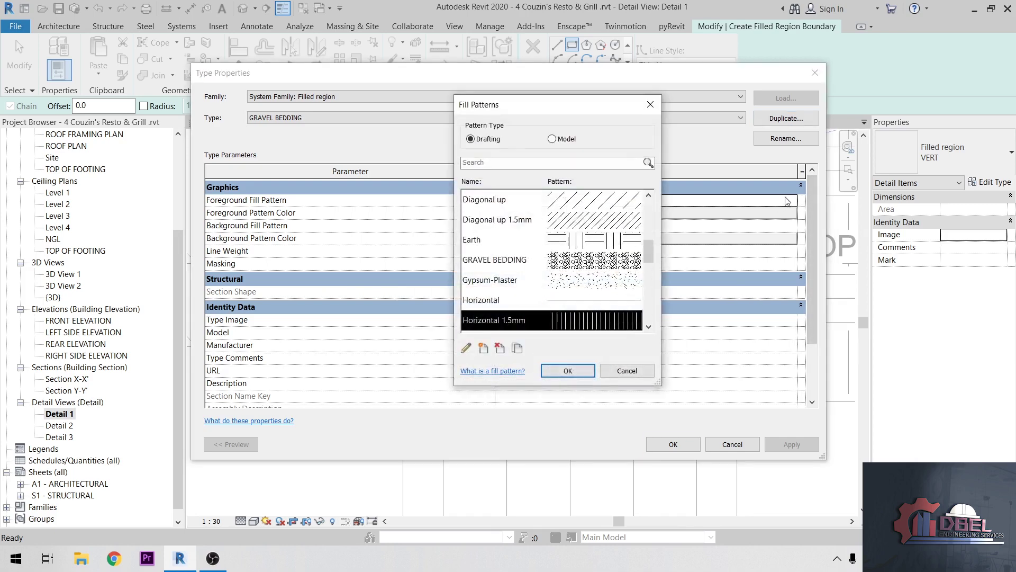
pyautogui.click(513, 265)
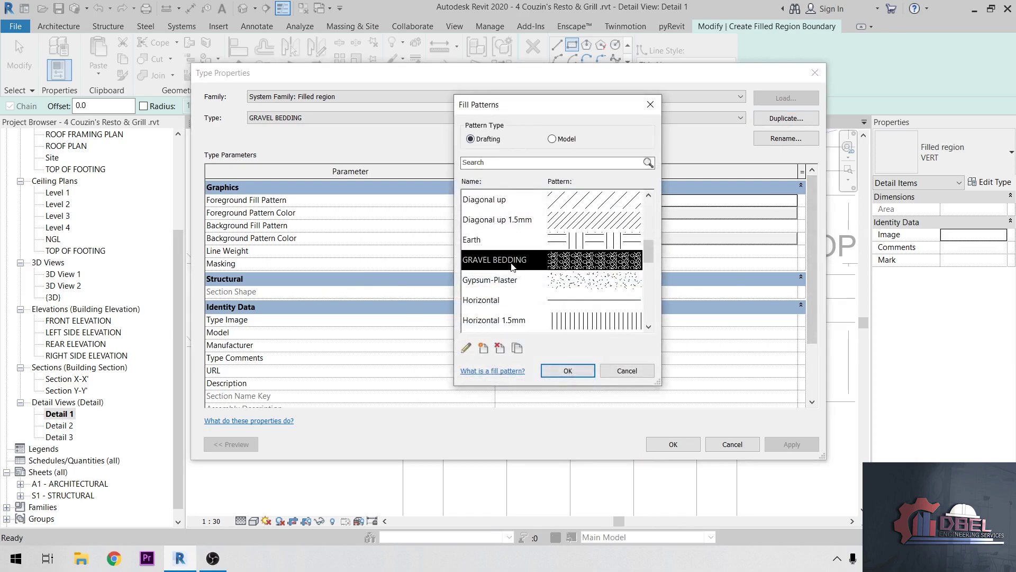
pyautogui.click(568, 370)
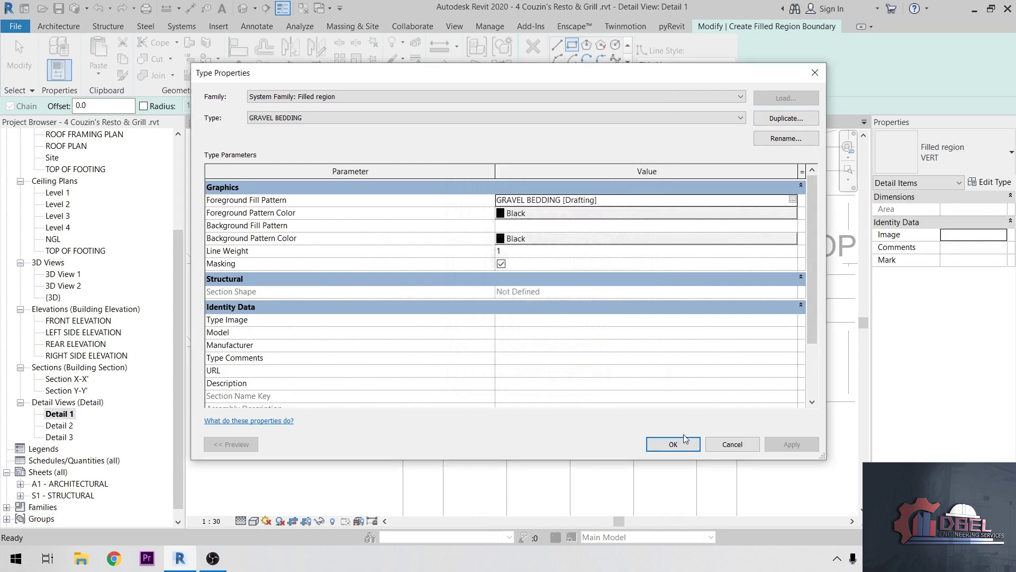
pyautogui.click(684, 449)
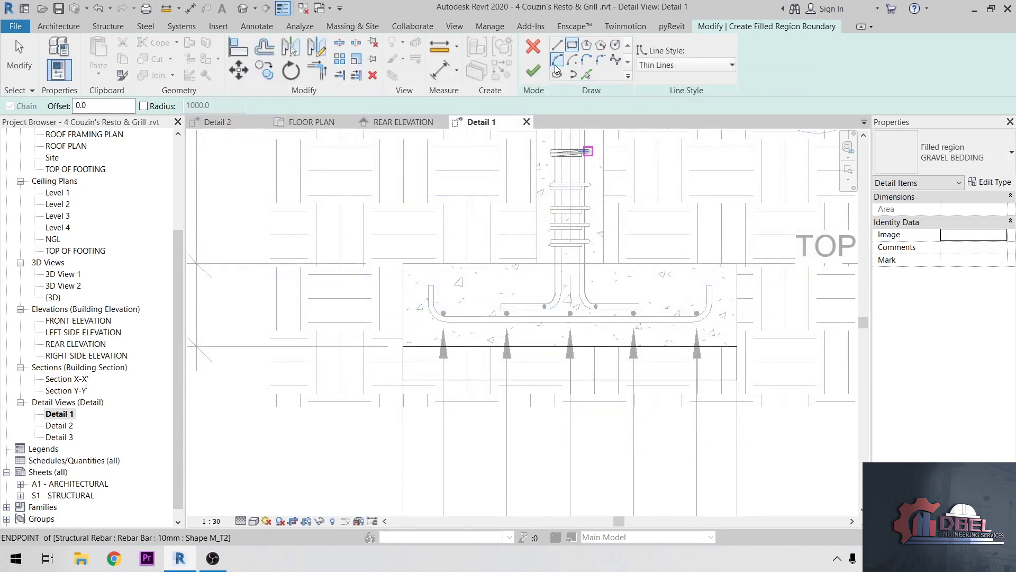
# Step: Finish the filled region sketch and inspect the gravel bedding beneath the footing
pyautogui.click(534, 71)
pyautogui.scroll(-2, 522, 300)
pyautogui.click(708, 424)
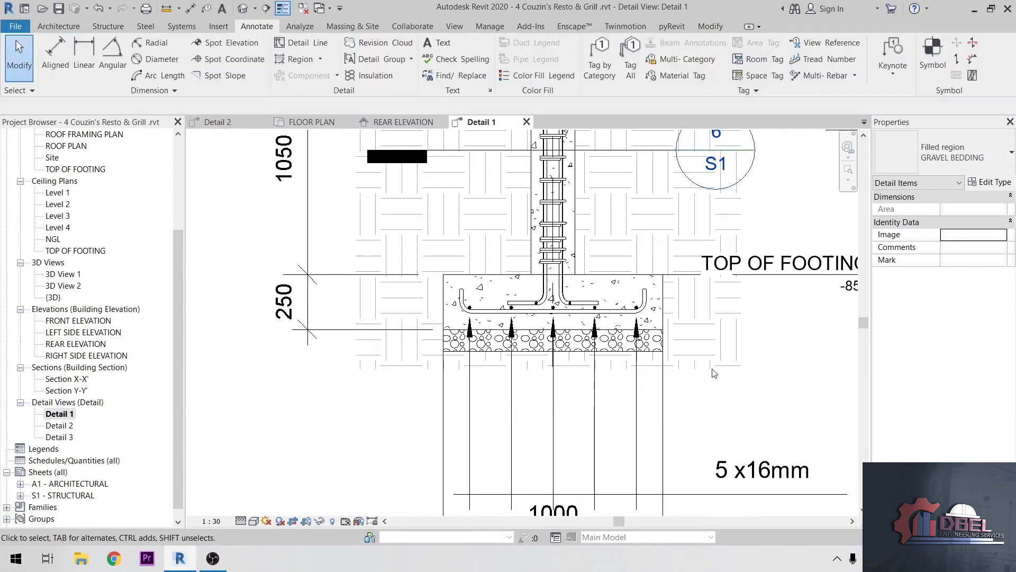
pyautogui.scroll(2, 618, 332)
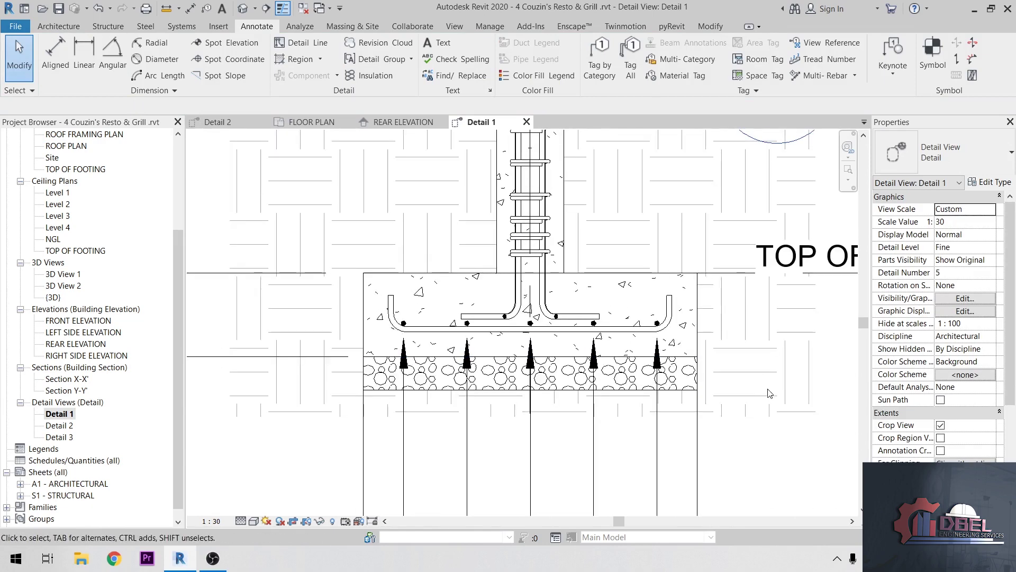
pyautogui.scroll(-3, 683, 360)
pyautogui.moveTo(684, 360); pyautogui.dragTo(670, 340, button='middle')
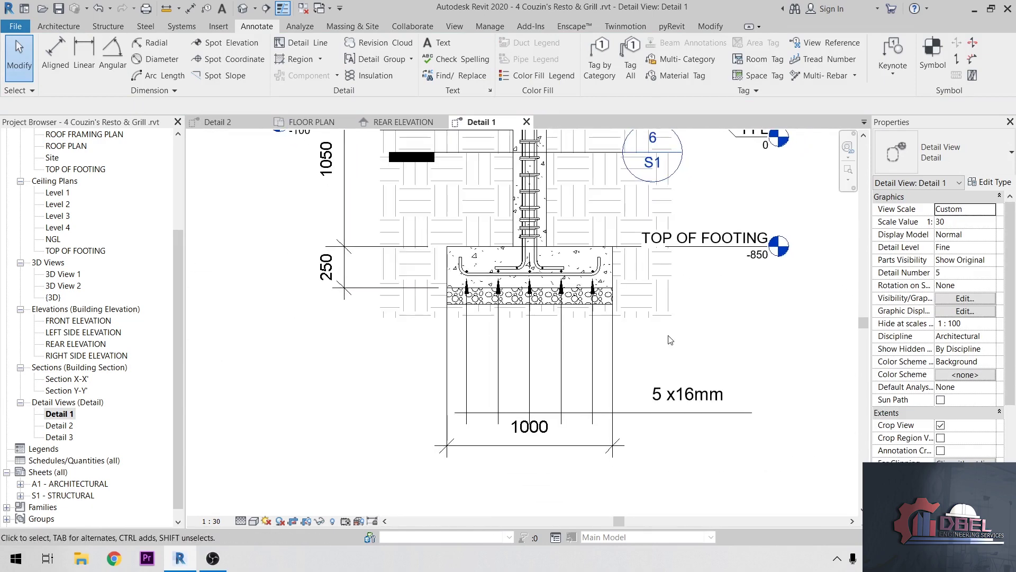
pyautogui.scroll(1, 628, 298)
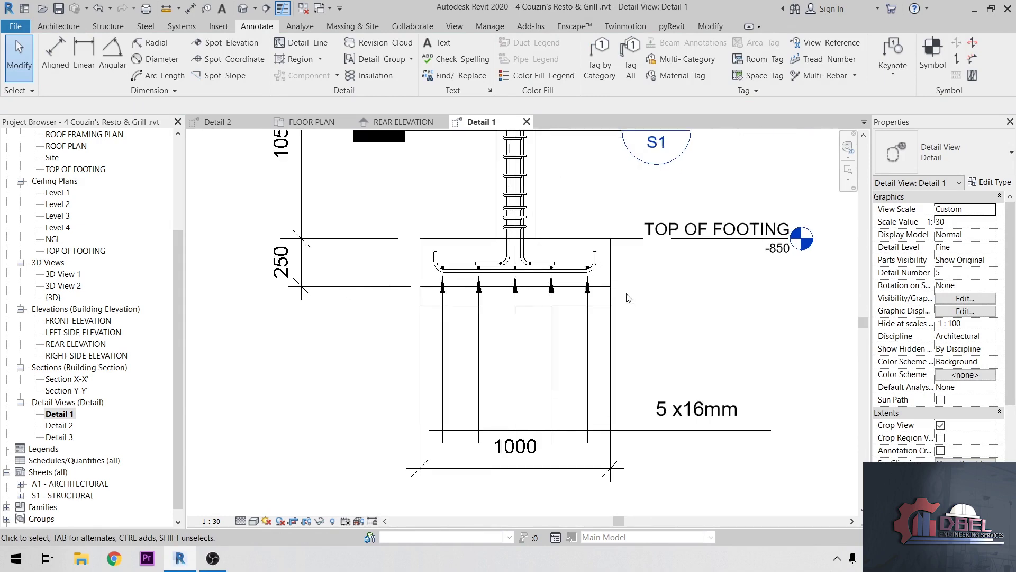
pyautogui.scroll(1, 625, 281)
pyautogui.moveTo(636, 289); pyautogui.dragTo(669, 333, button='middle')
pyautogui.scroll(1, 655, 316)
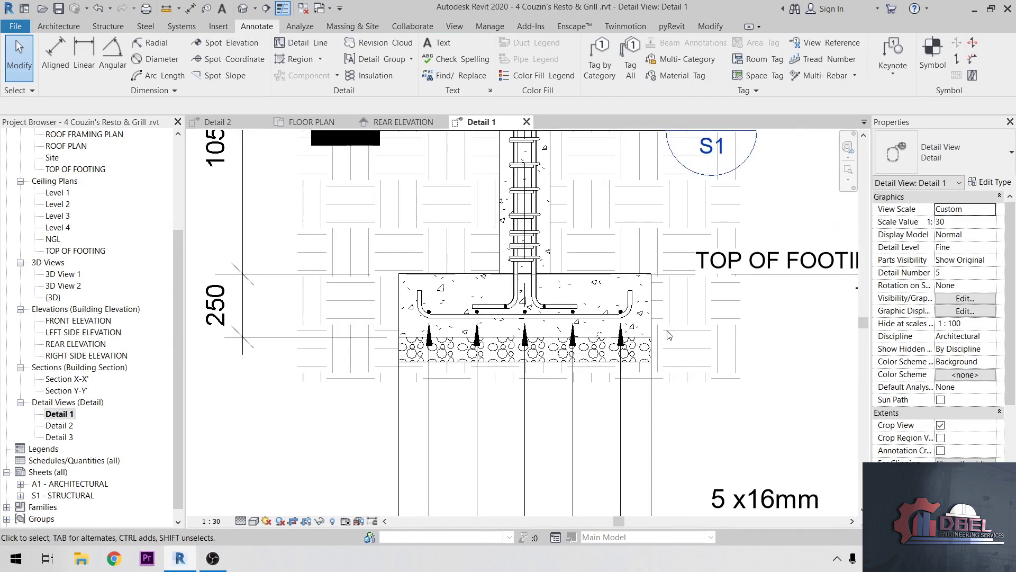